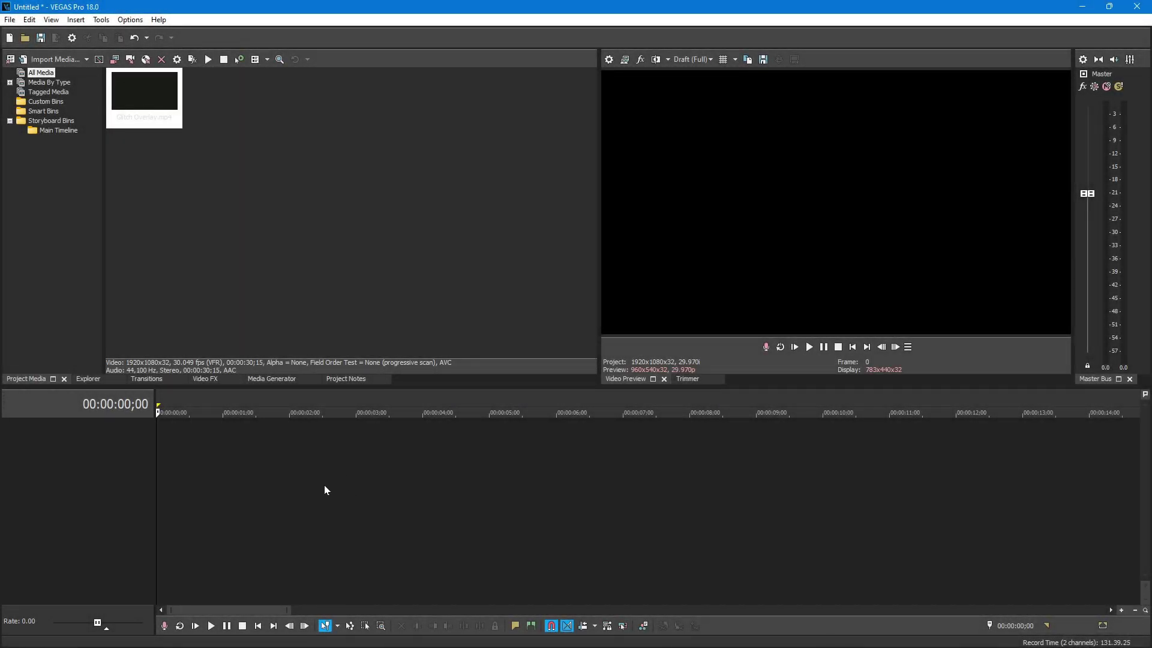
Drag Glitch Overlay.mp4 from Project Media onto the empty timeline.
drag(160, 117, 163, 442)
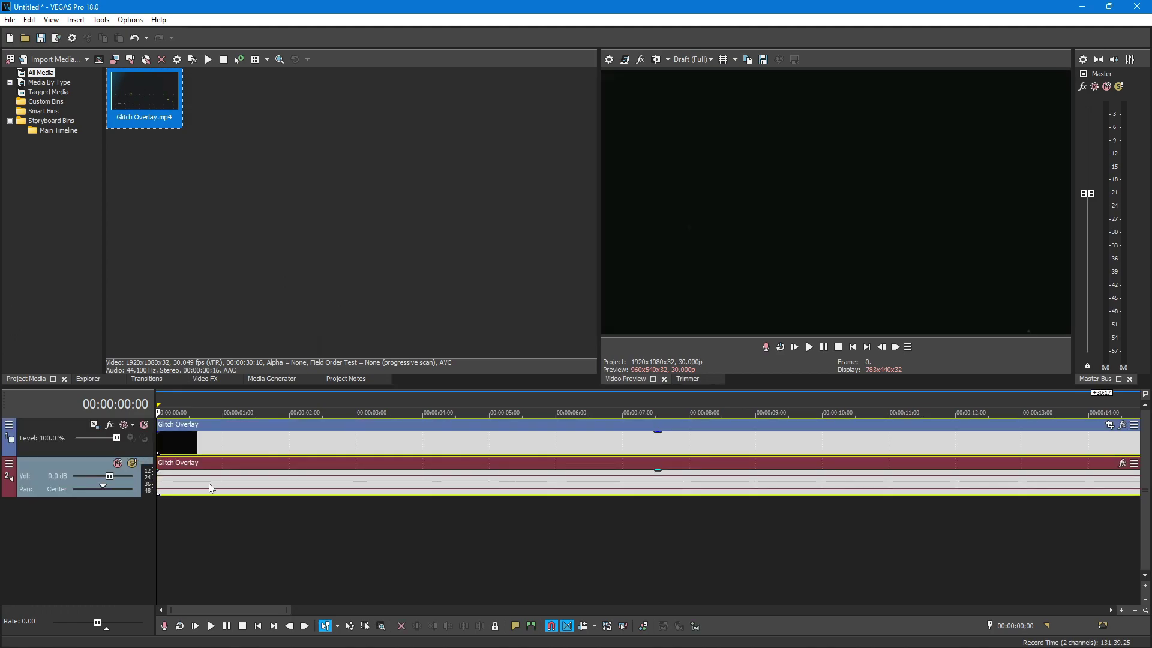
Trim the Glitch Overlay event so it ends at 00:00:10:00.
click(423, 455)
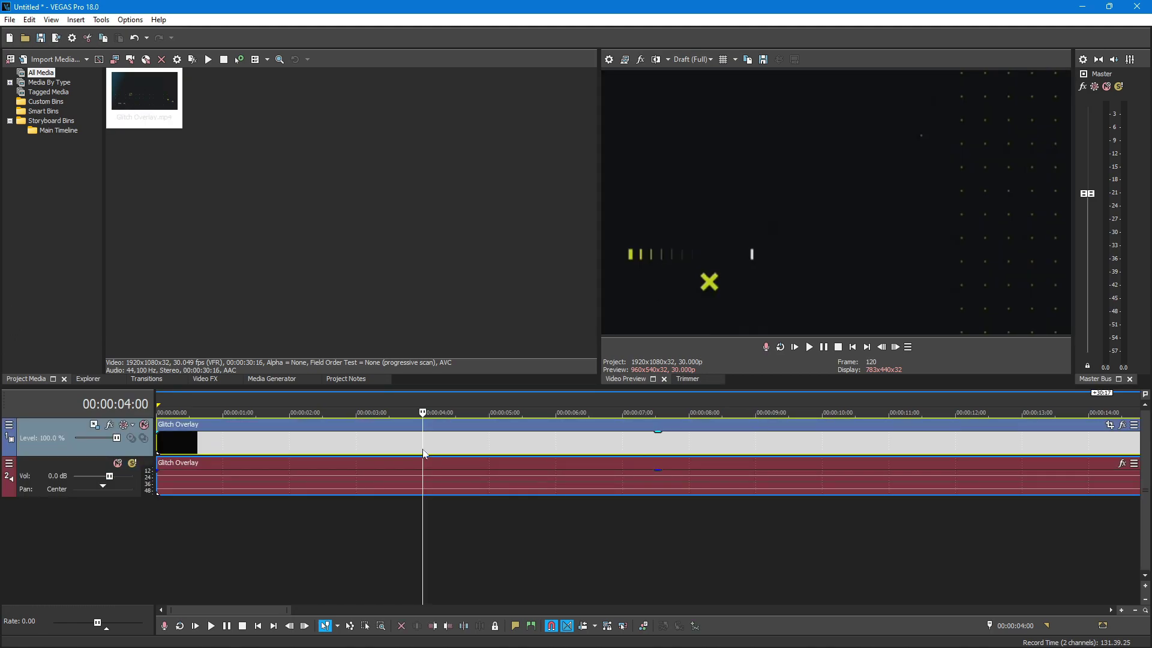
scroll(423, 454, down, 4)
scroll(423, 454, down, 2)
scroll(306, 472, up, 1)
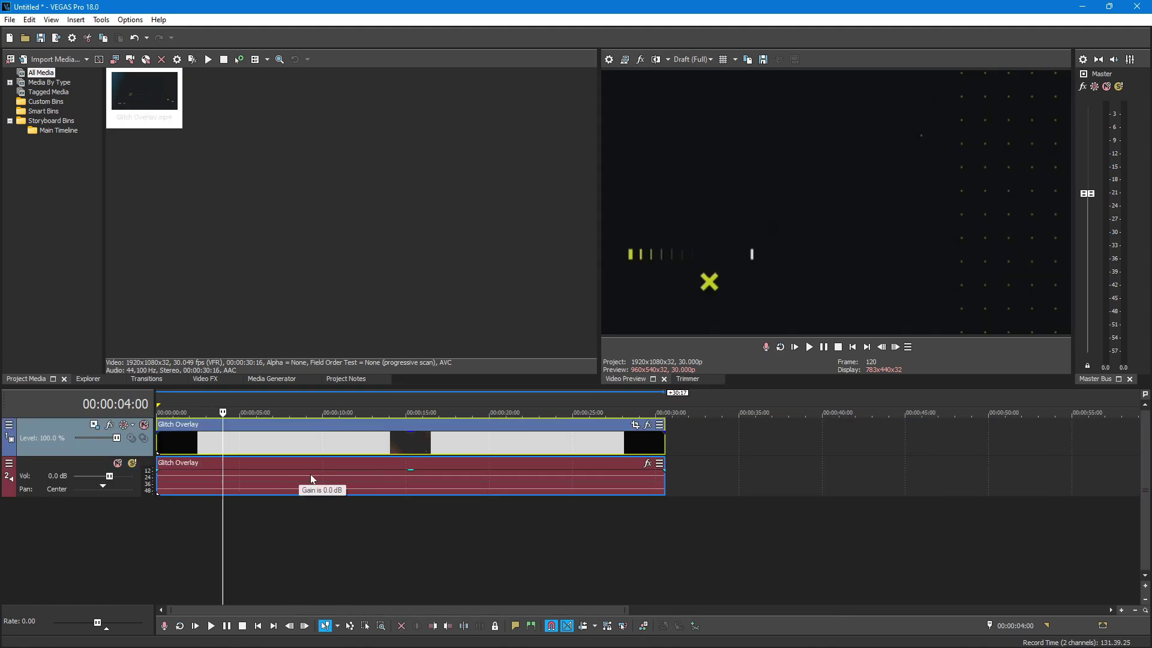
click(323, 458)
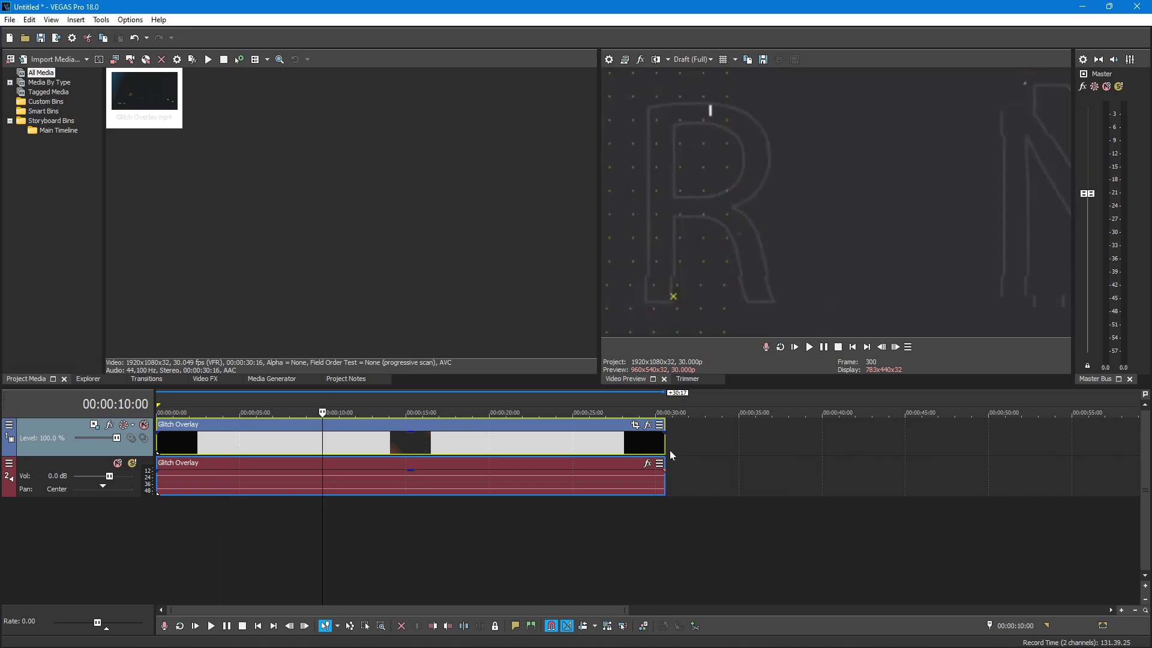
drag(666, 445, 323, 444)
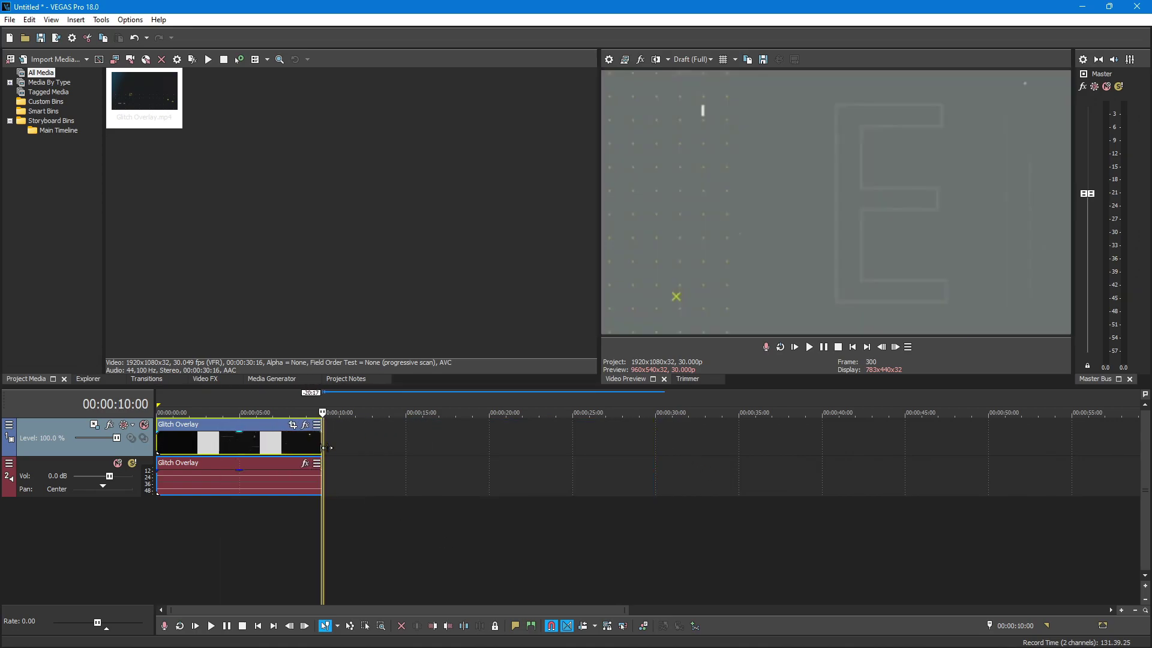
scroll(432, 498, up, 3)
scroll(453, 522, up, 1)
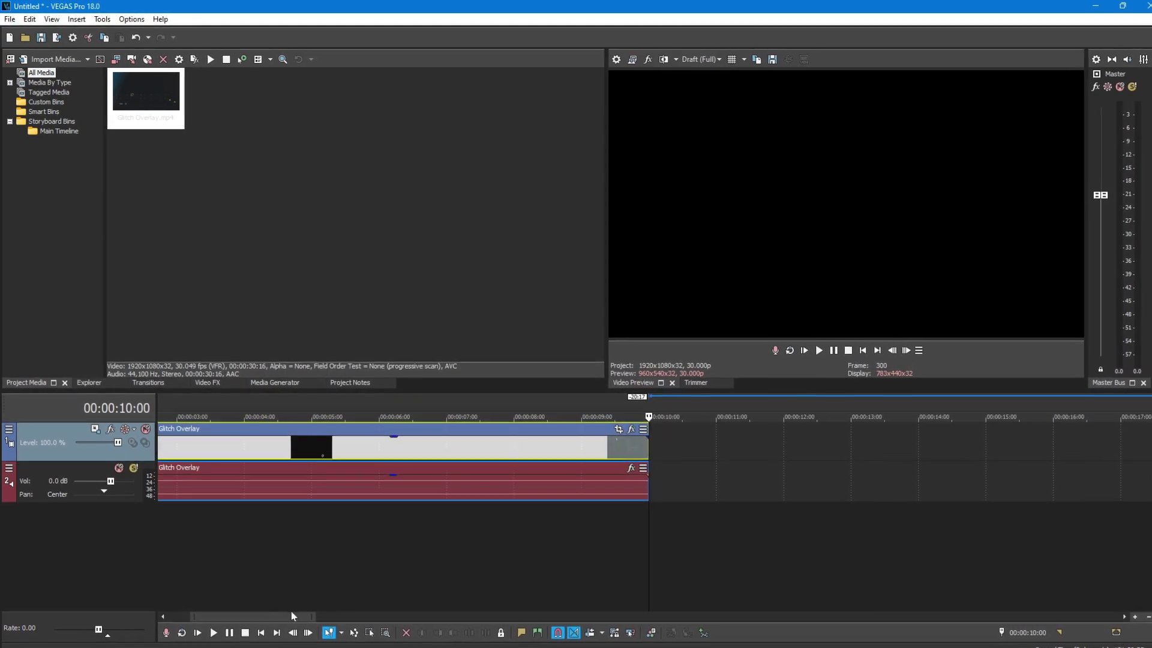
scroll(235, 615, up, 2)
Disable resampling on the Glitch Overlay event and show the Titles & Text presets.
right_click(331, 450)
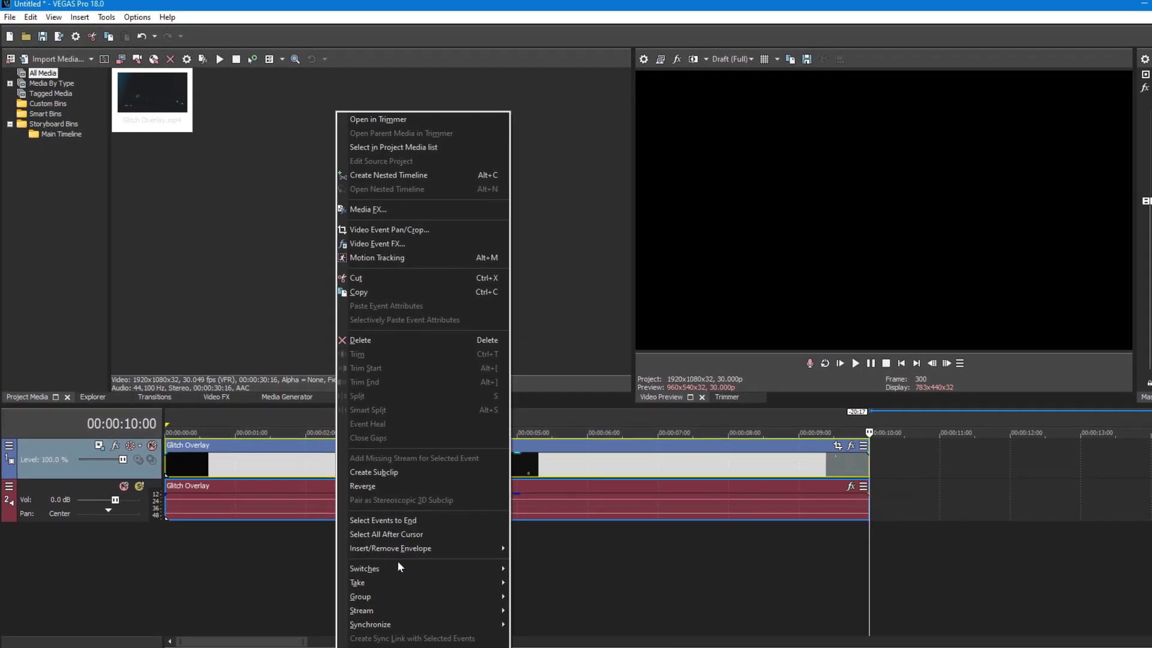
mouse_move(389, 601)
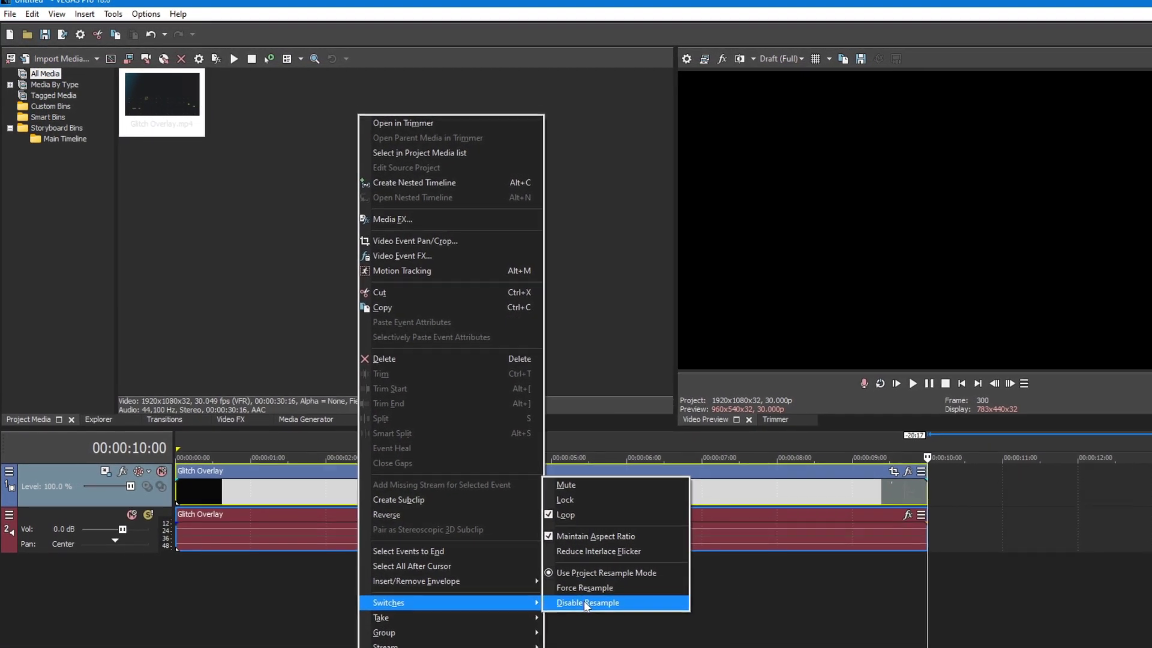
click(585, 590)
click(428, 613)
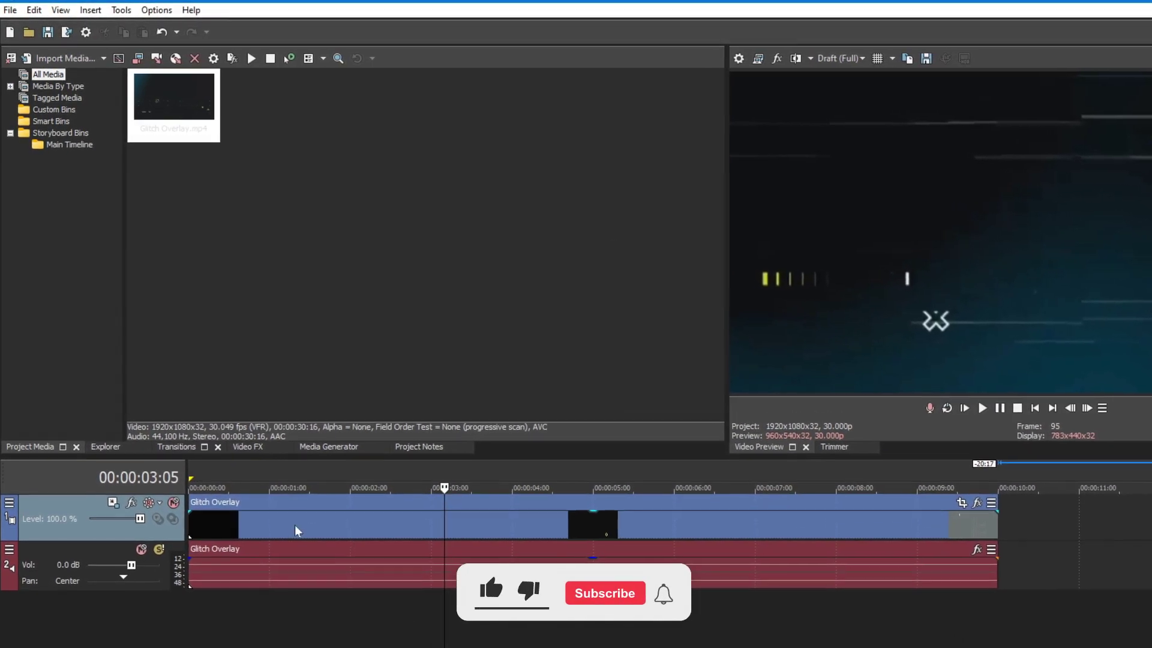
click(333, 453)
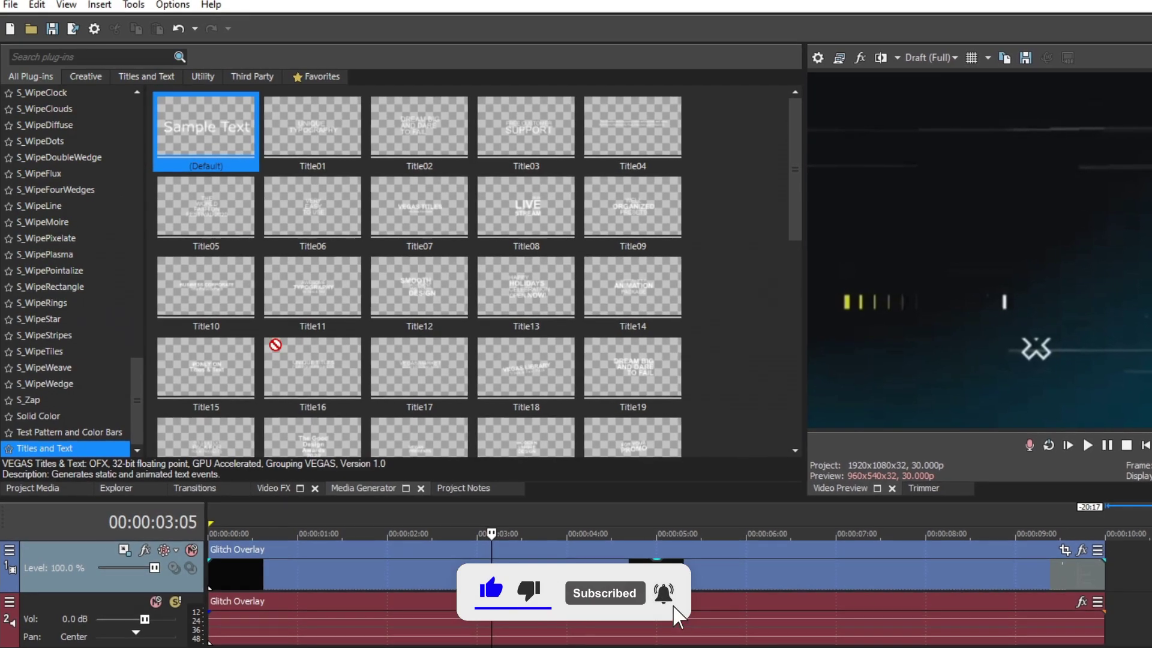
Add a default Titles & Text event above the glitch clip reading CYBERPUNK.
drag(244, 535, 248, 567)
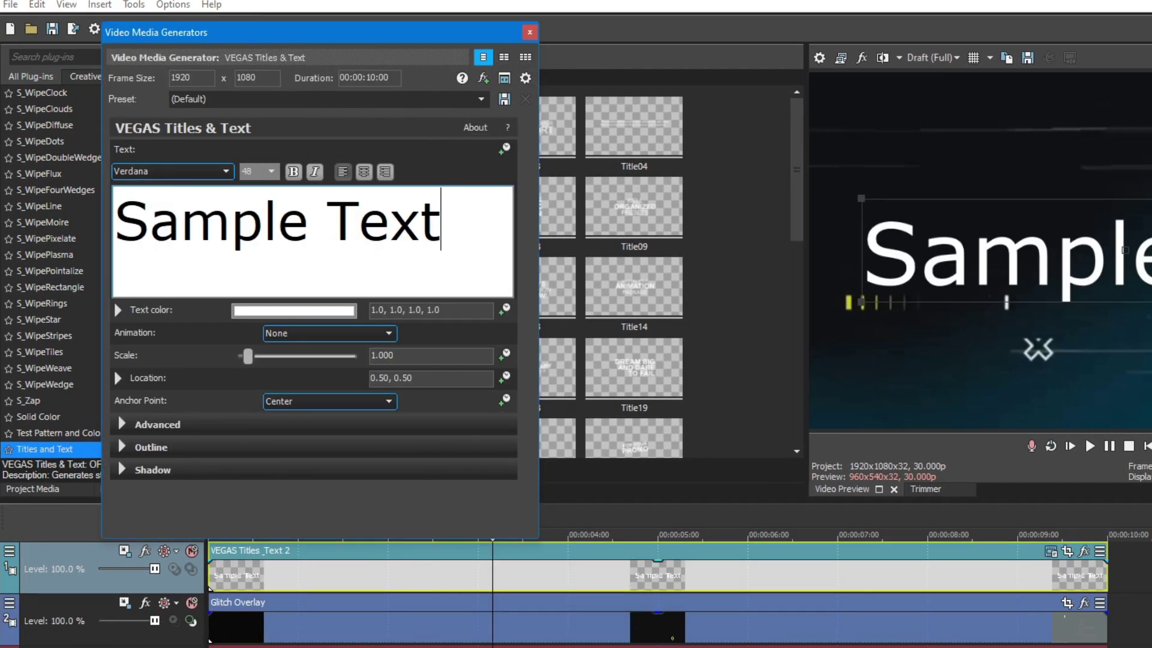
key(ctrl+a)
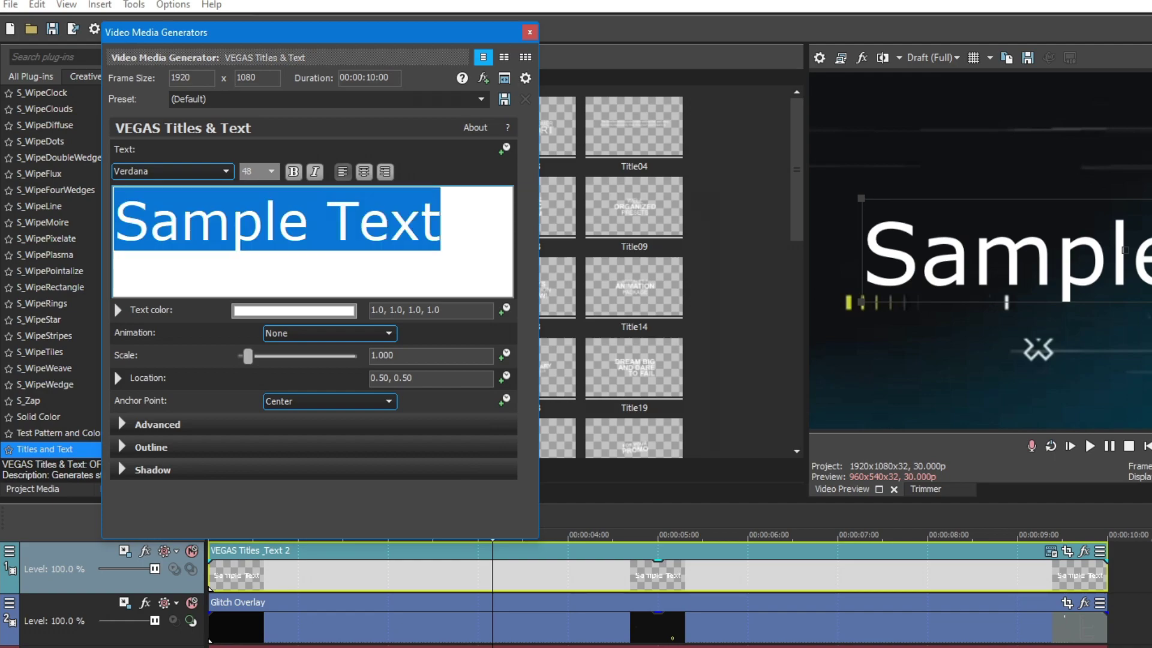
key(BackSpace)
text(CYBERP)
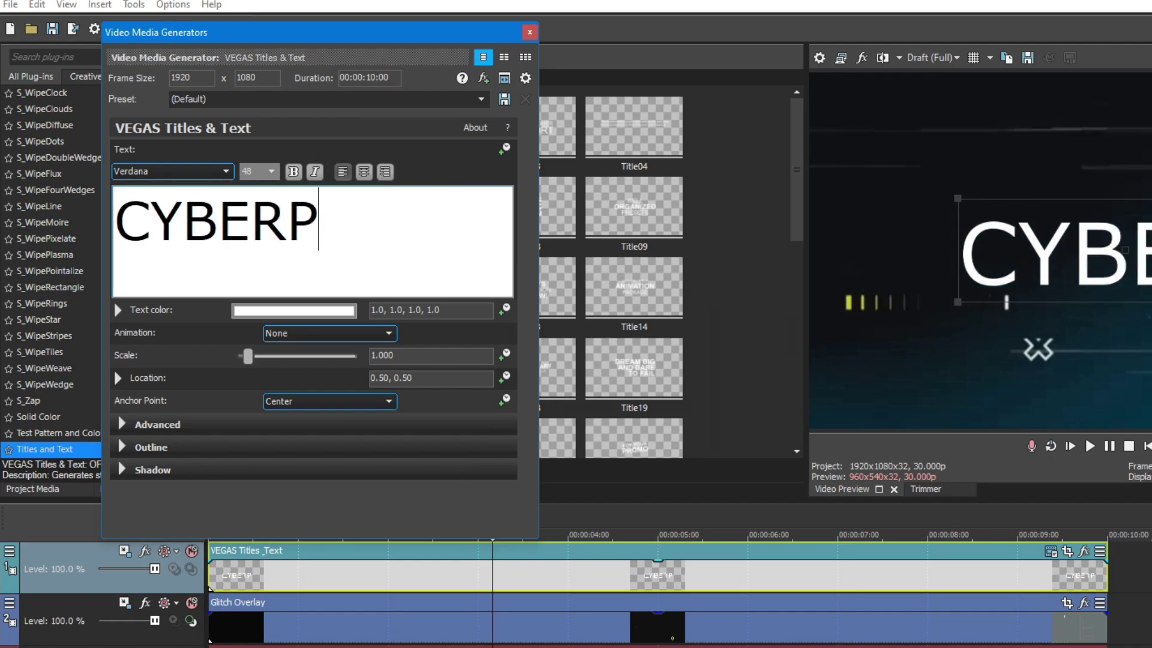
text(UNK)
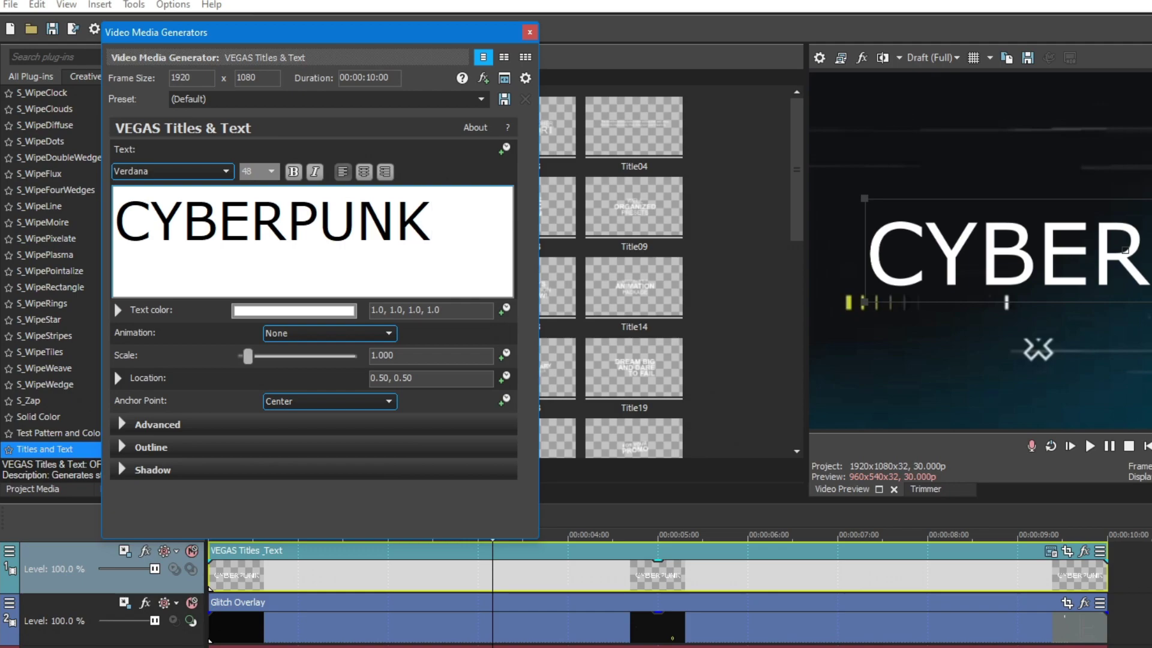
click(530, 32)
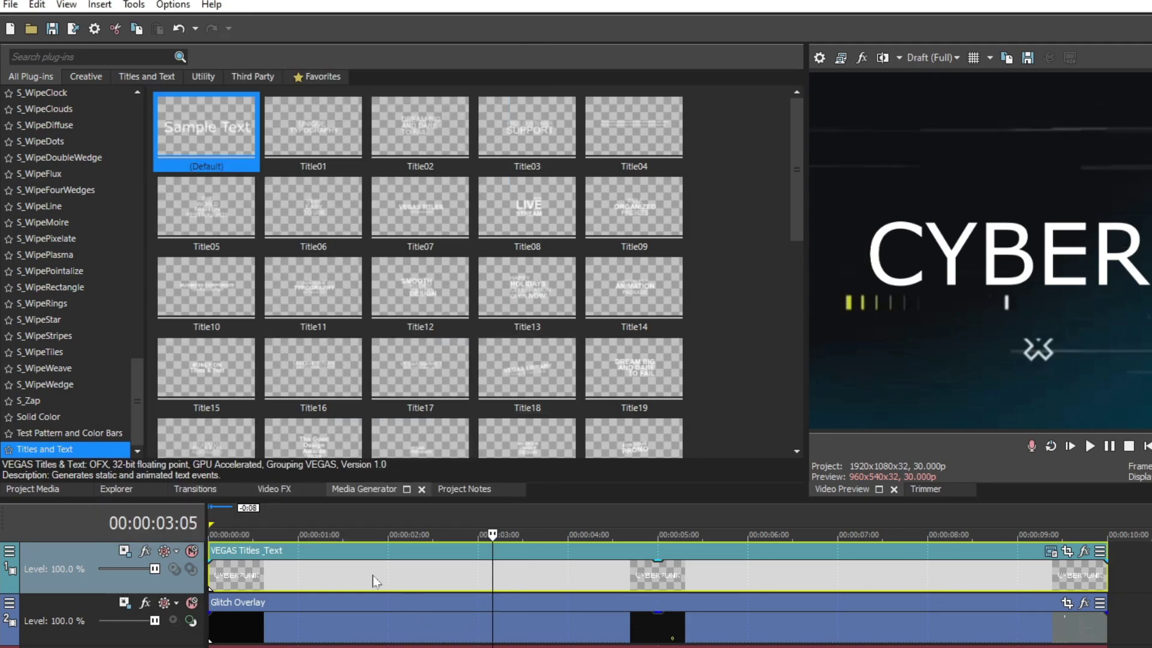
Reopen the title's Generated Media settings and select all the CYBERPUNK text.
click(244, 573)
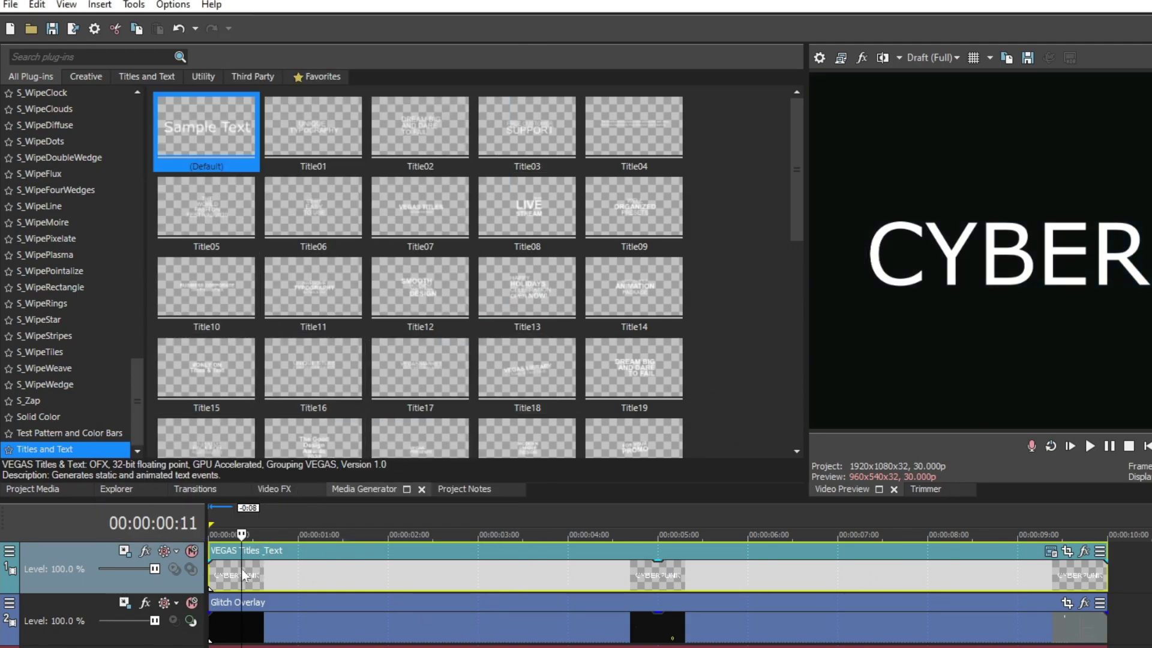
click(1048, 552)
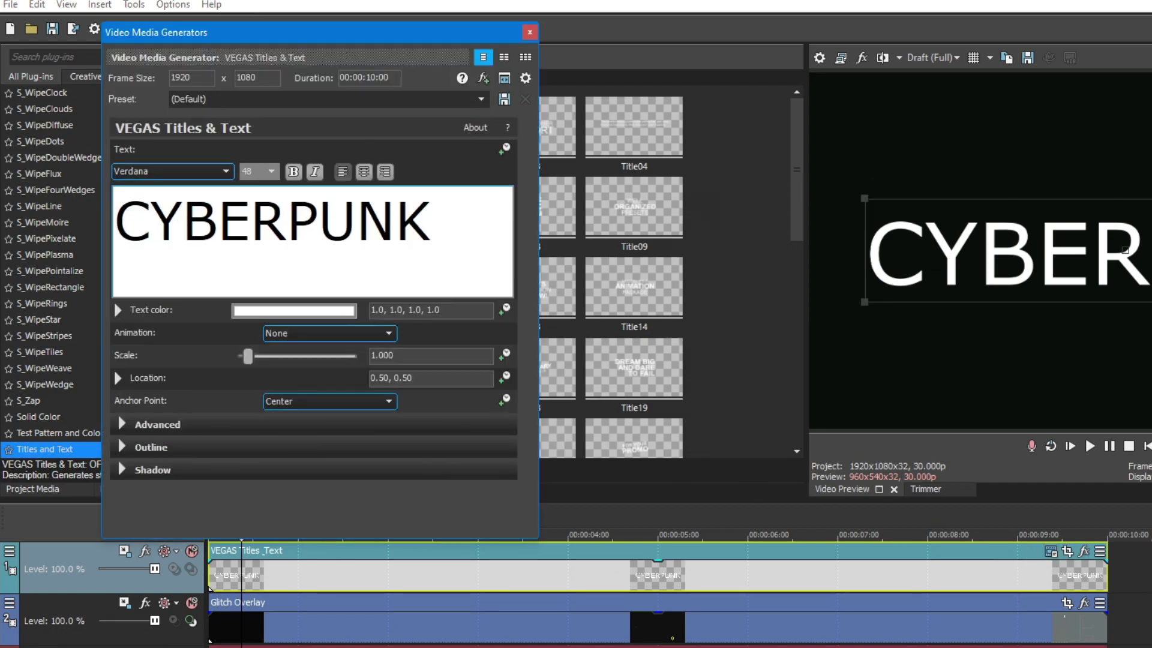
click(226, 171)
click(271, 220)
key(ctrl+a)
Switch the title font to Cyberpunk and tighten Advanced tracking to about -1.87.
click(225, 171)
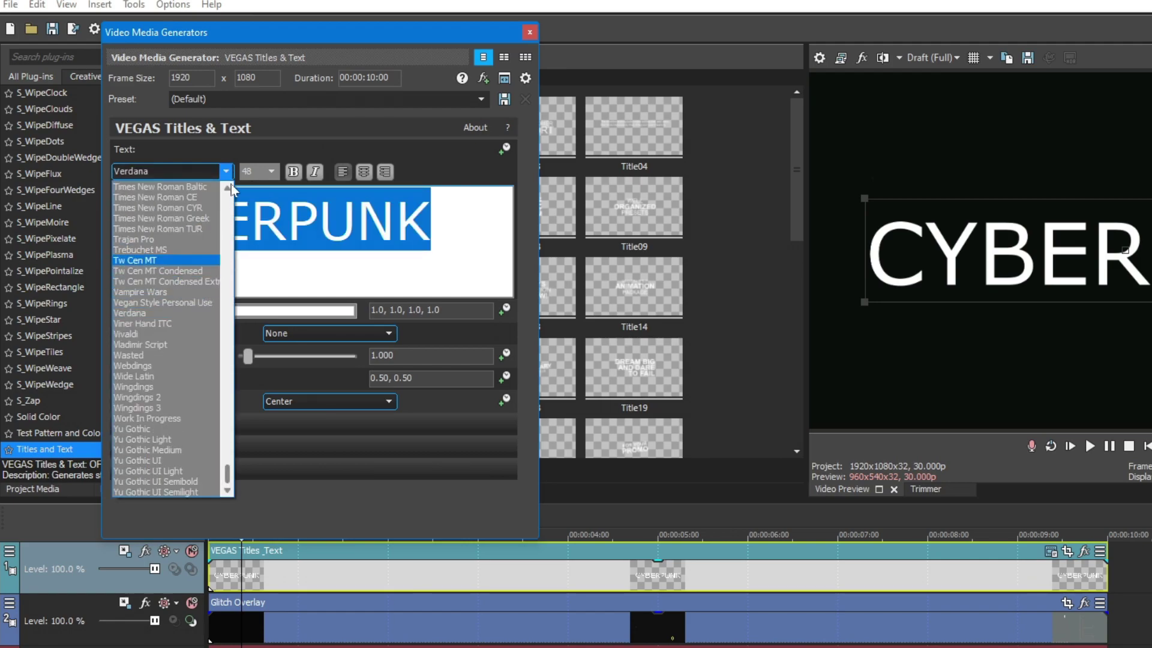
mouse_move(230, 450)
mouse_down()
mouse_move(227, 282)
mouse_move(228, 299)
mouse_up()
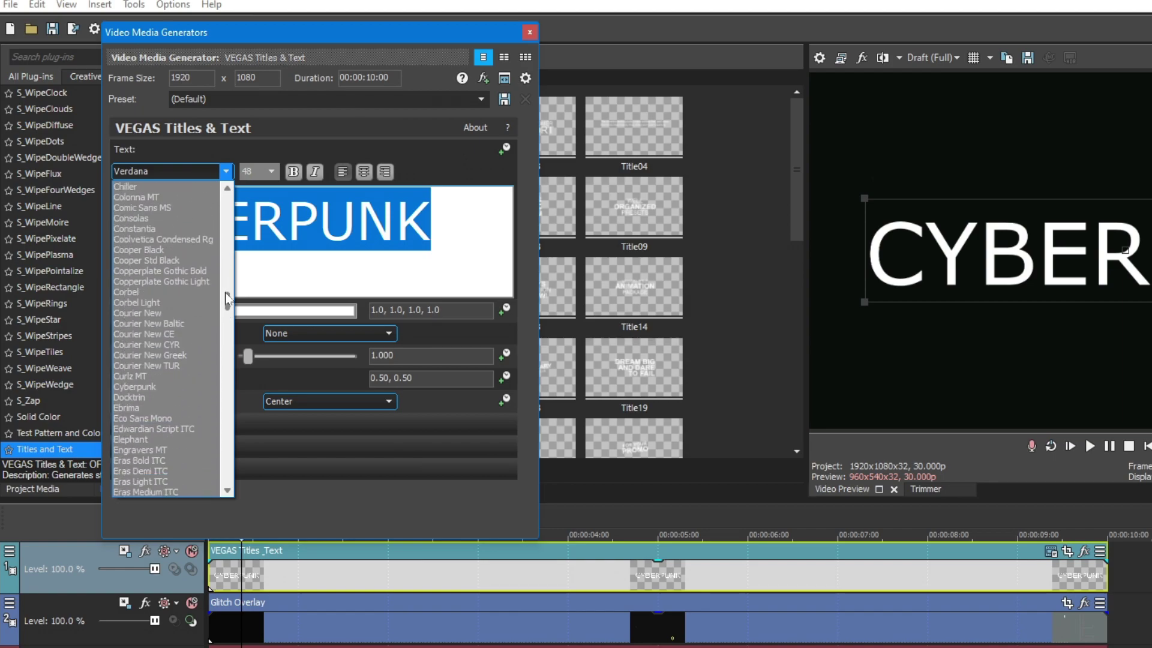
click(166, 385)
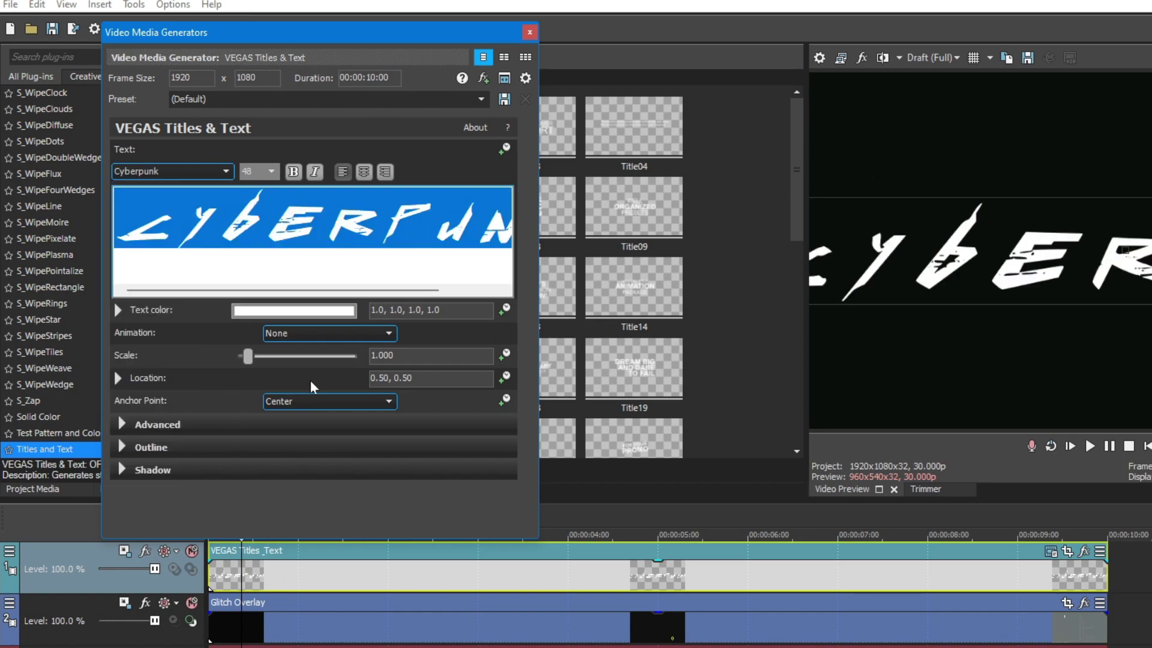
click(122, 425)
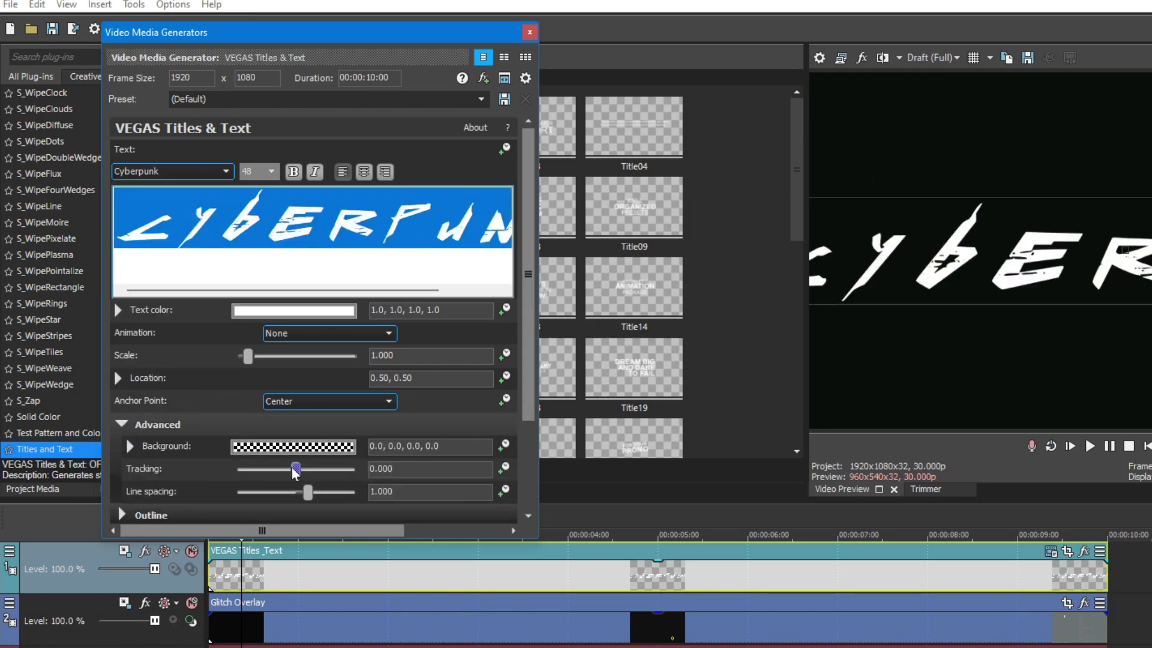
drag(295, 471, 276, 477)
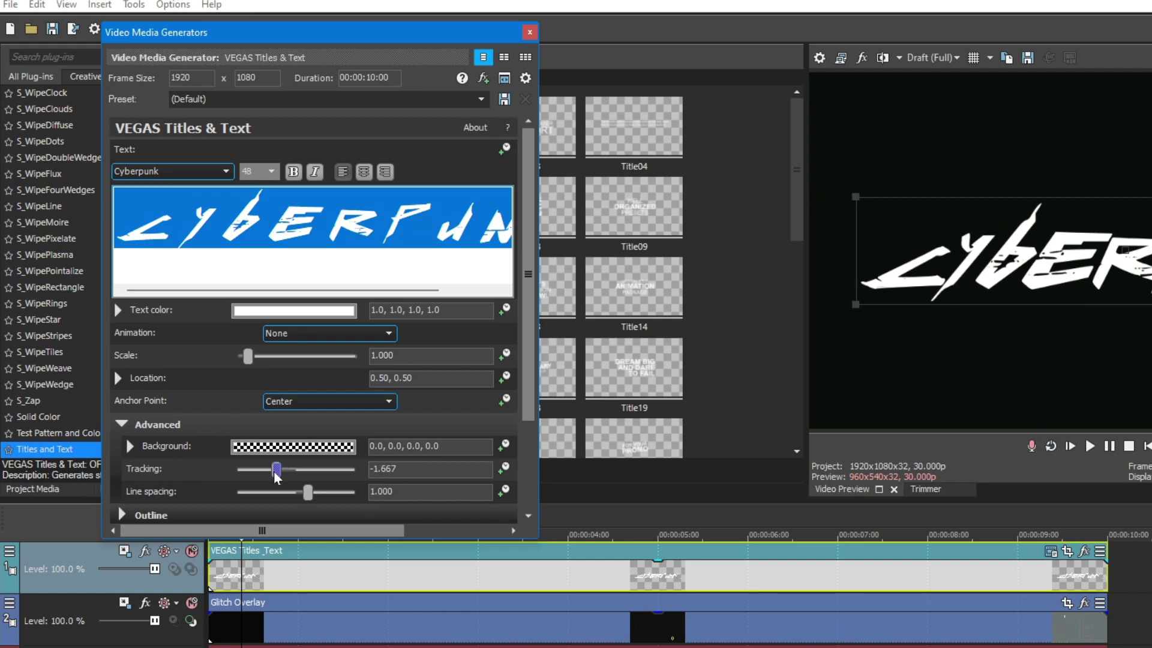
drag(276, 477, 273, 478)
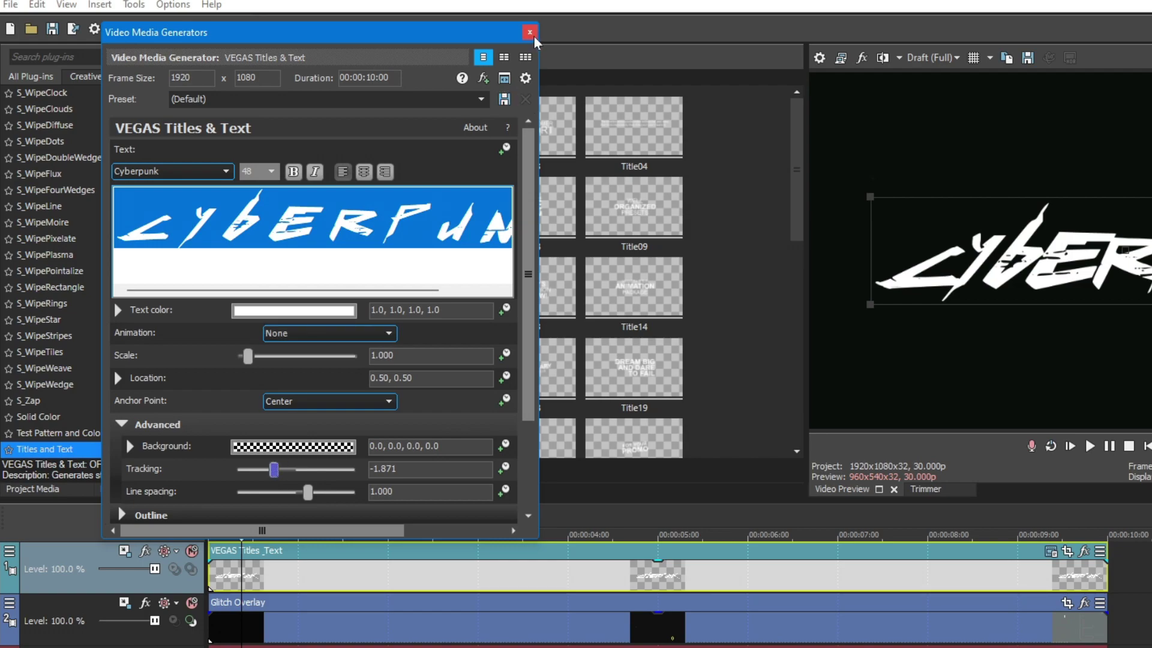
Make the CYBERPUNK text yellow and close the title settings.
click(312, 312)
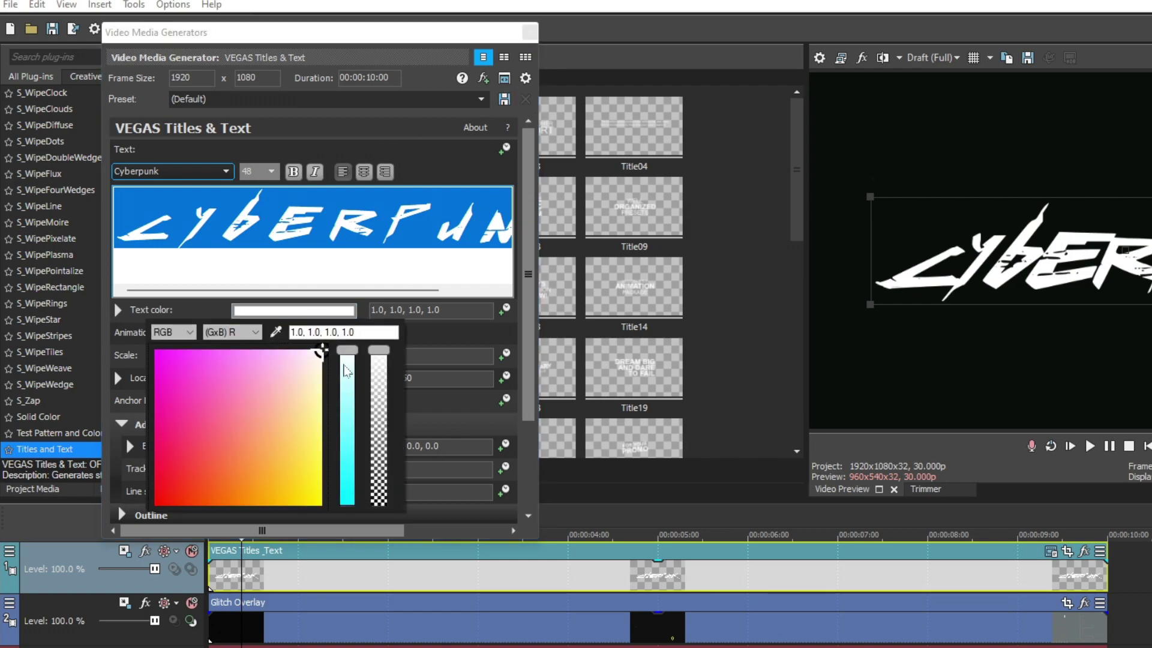
drag(319, 357, 313, 491)
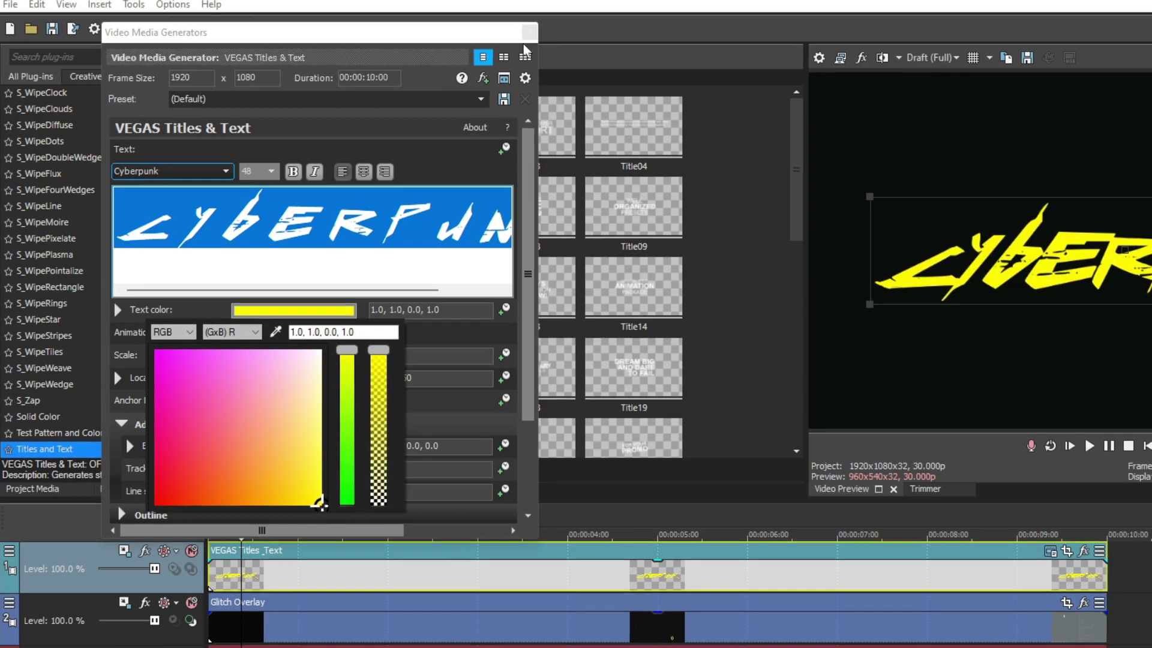
click(422, 141)
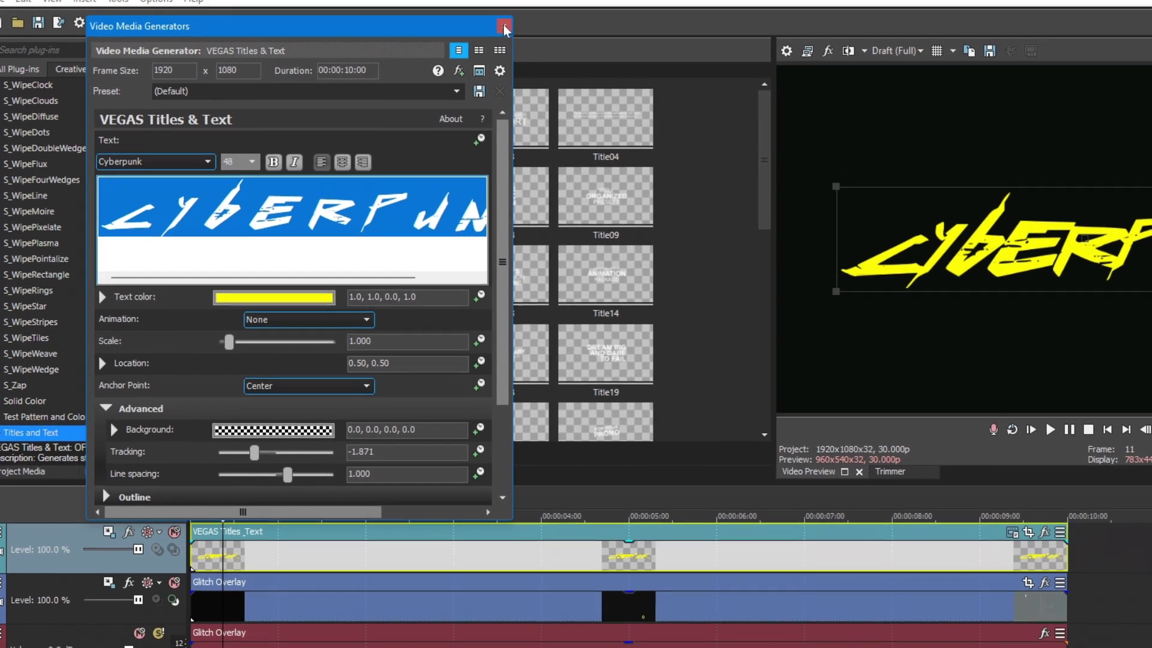
click(505, 29)
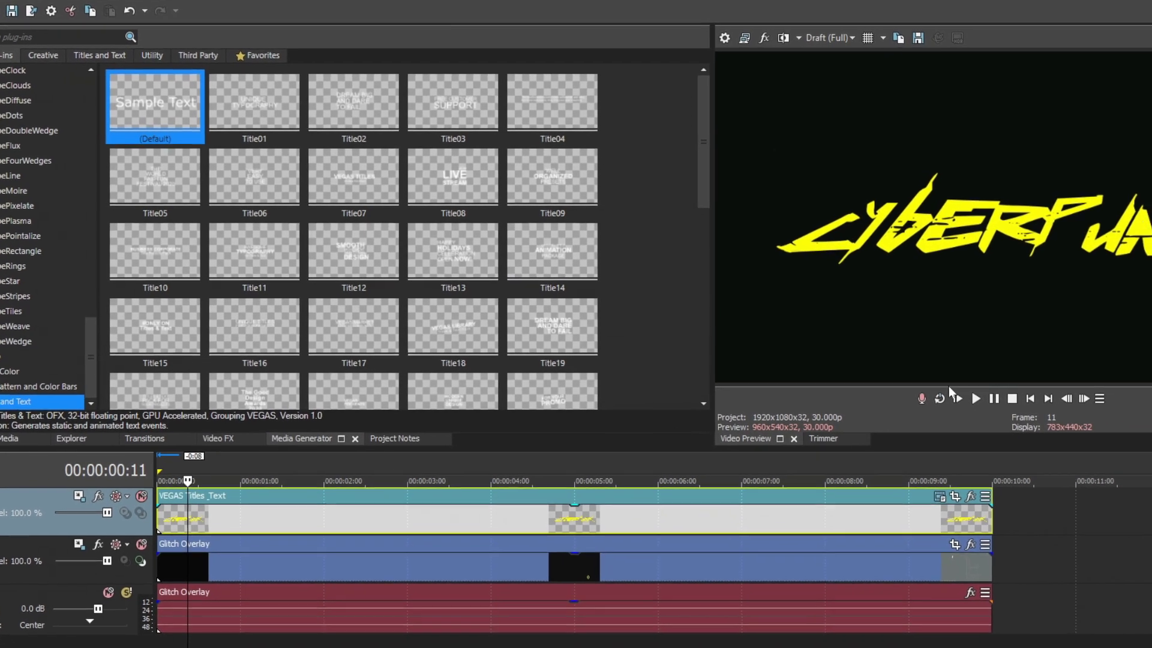
Preview playback from the start, then delete the Glitch Overlay audio track.
click(951, 387)
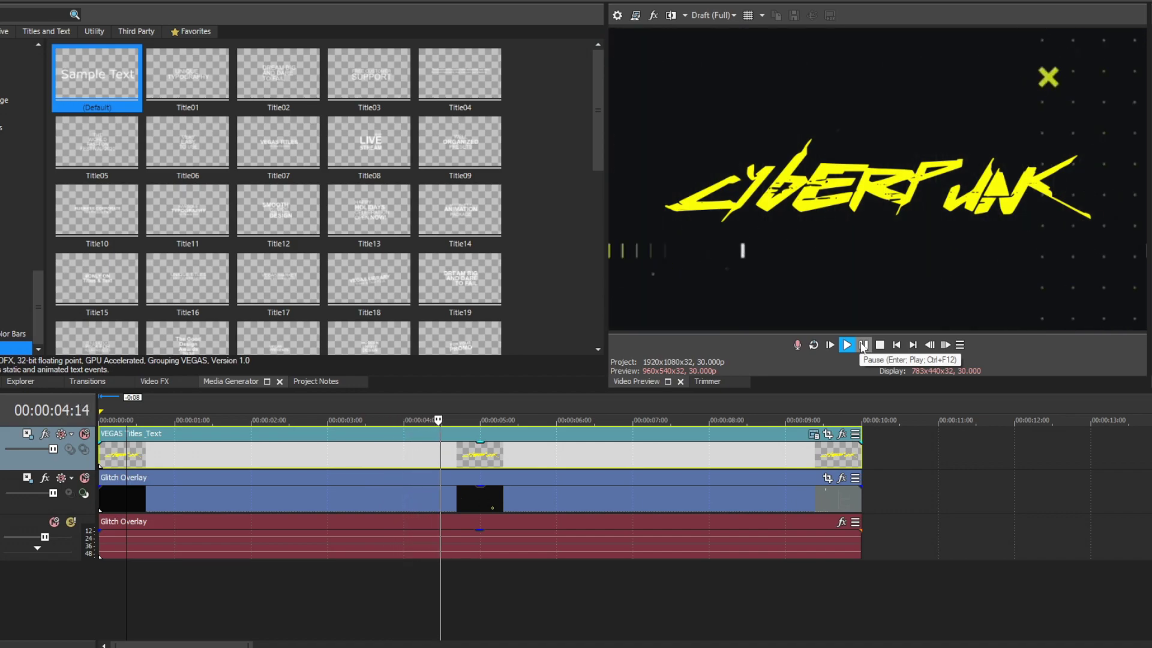
click(862, 345)
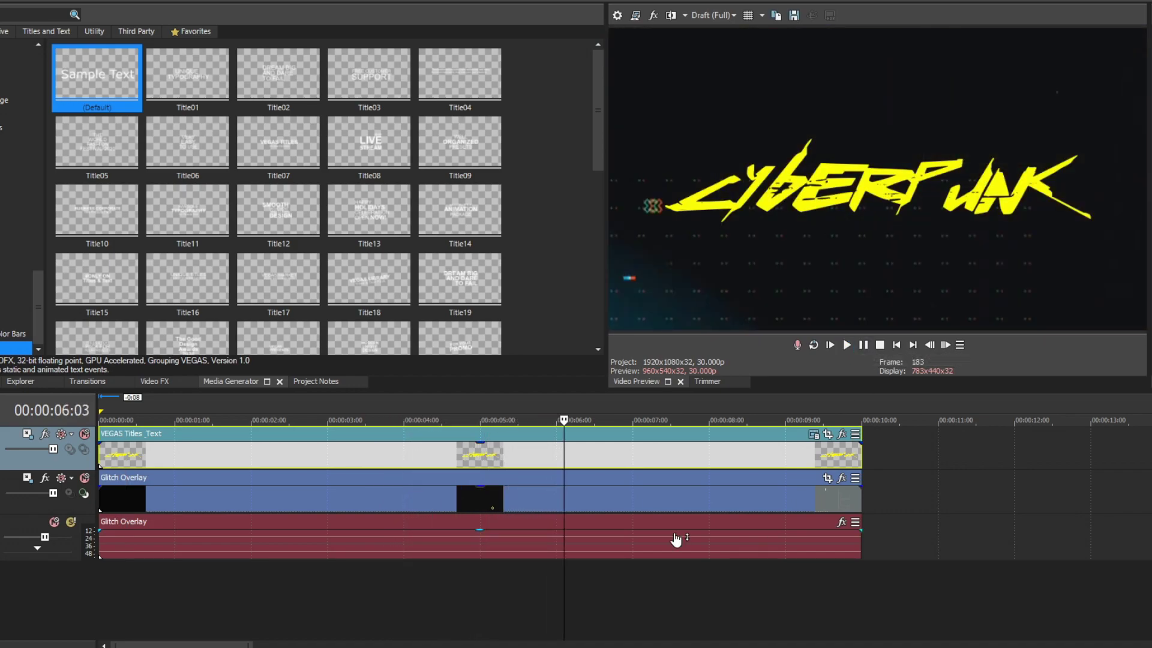
click(533, 451)
key(Home)
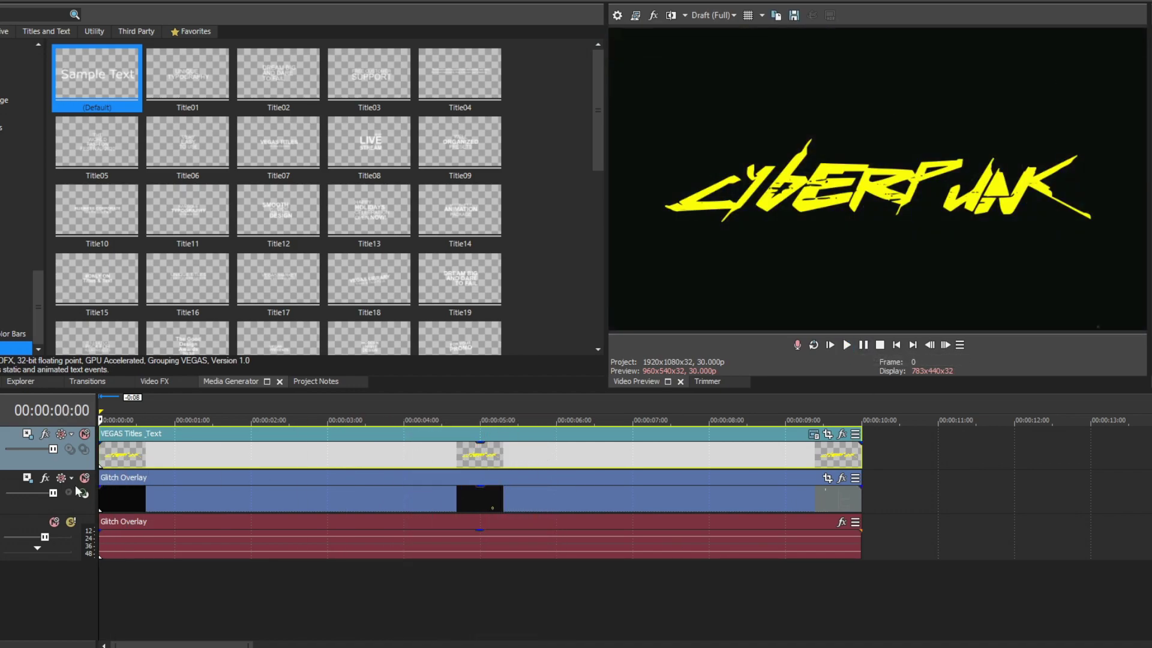
click(177, 515)
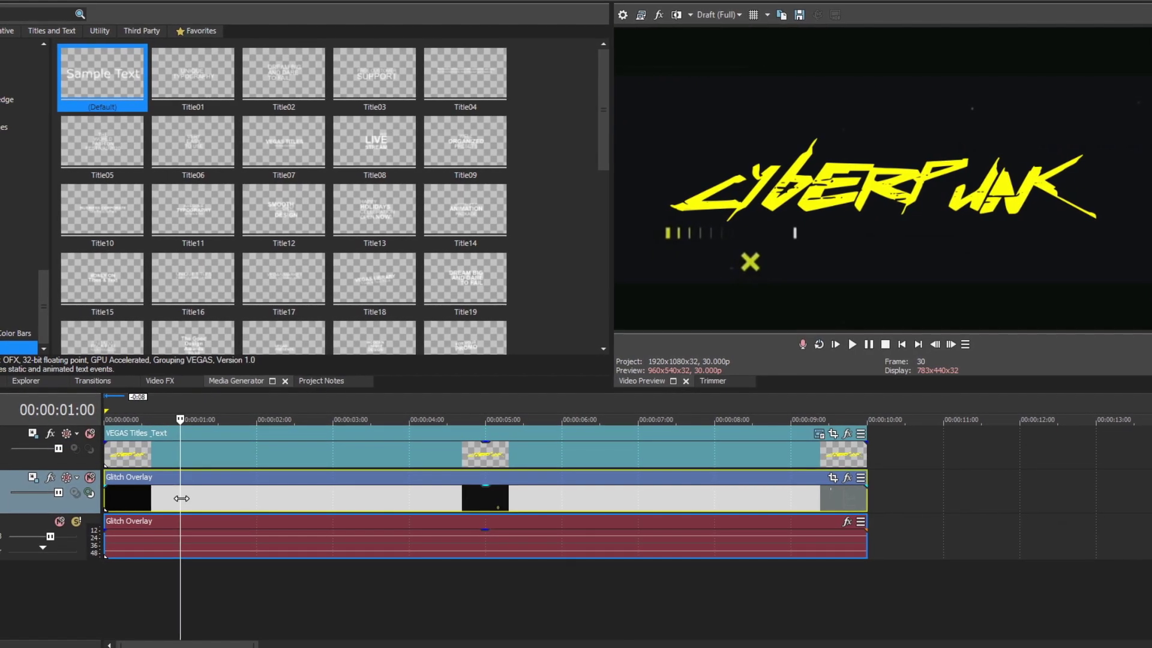
click(35, 519)
key(Delete)
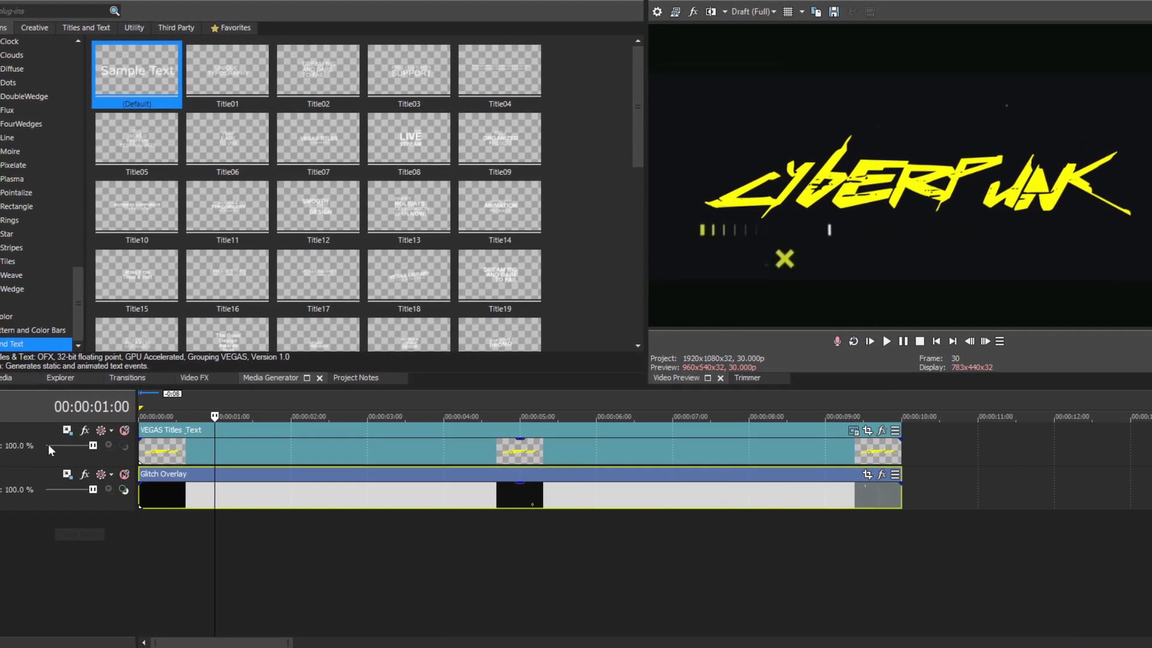
Insert a new top video track and copy the Glitch Overlay event.
right_click(100, 452)
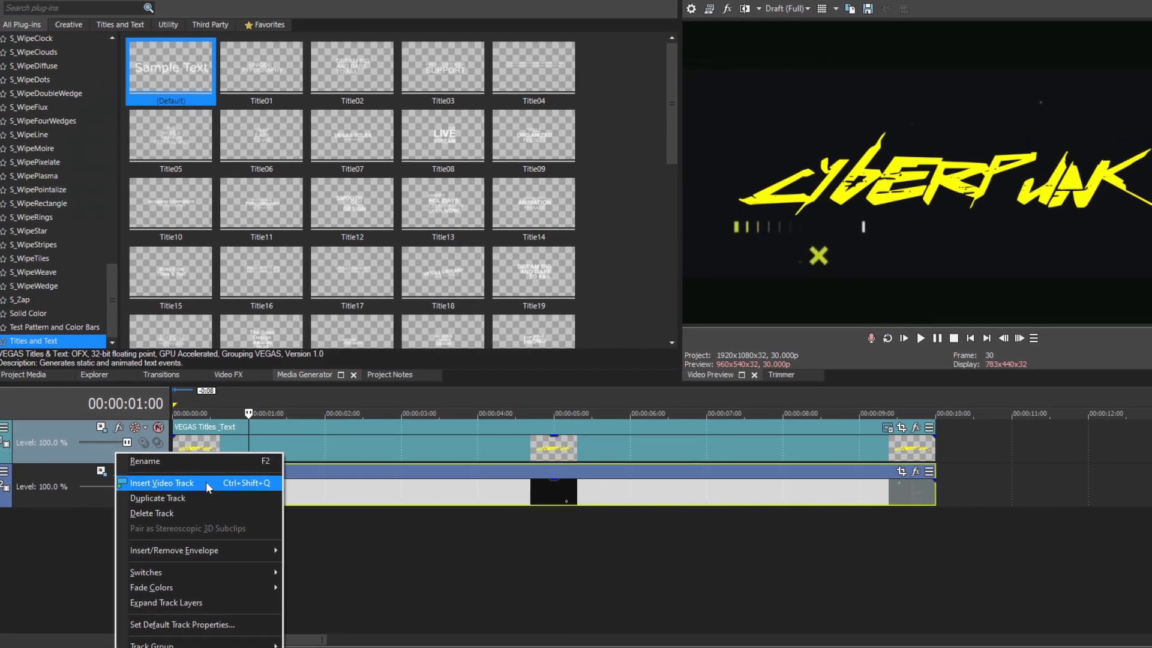
click(206, 481)
right_click(300, 538)
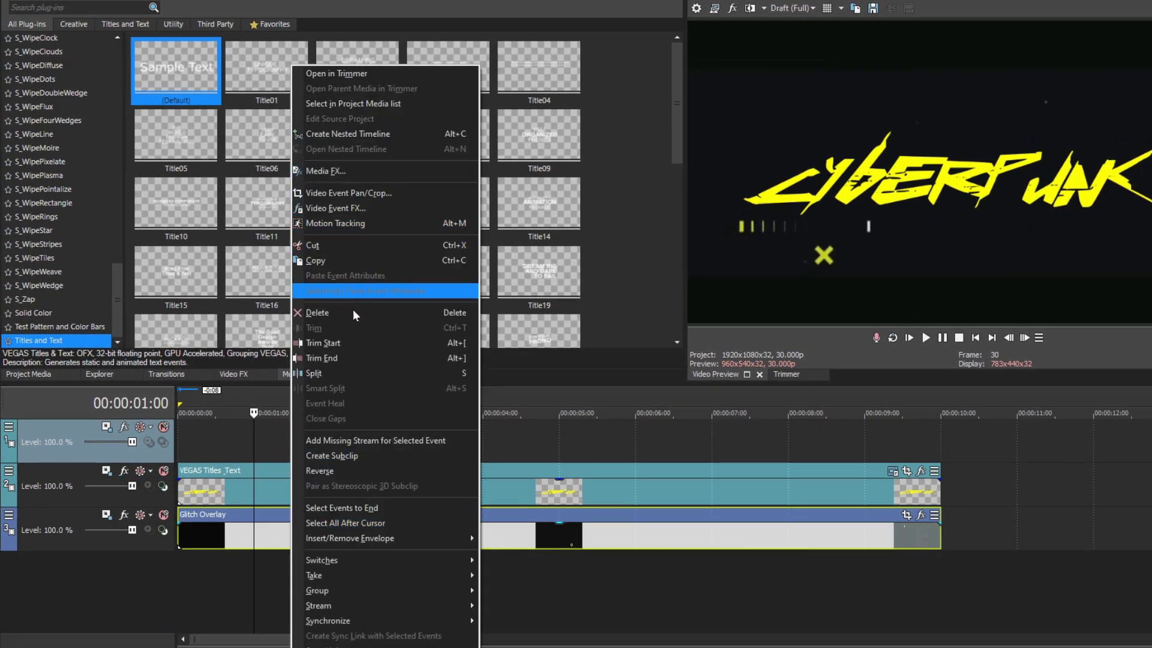
click(352, 265)
Paste the Glitch Overlay copy onto the new top track, aligned to 00:00:00:00.
click(190, 433)
right_click(190, 433)
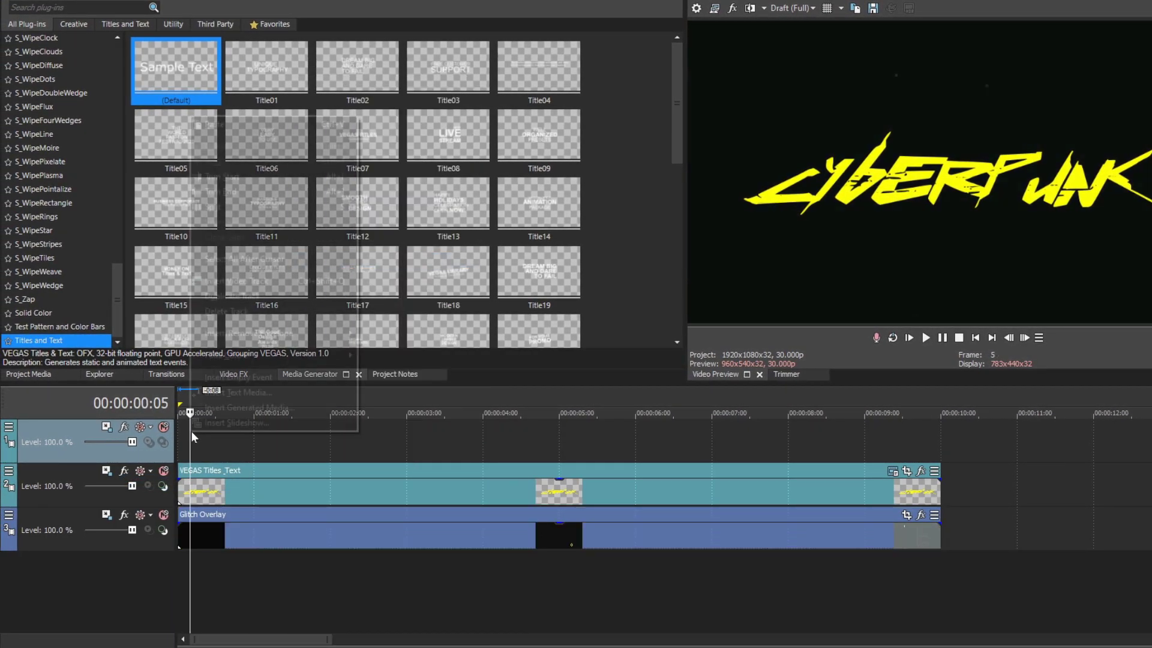
click(283, 131)
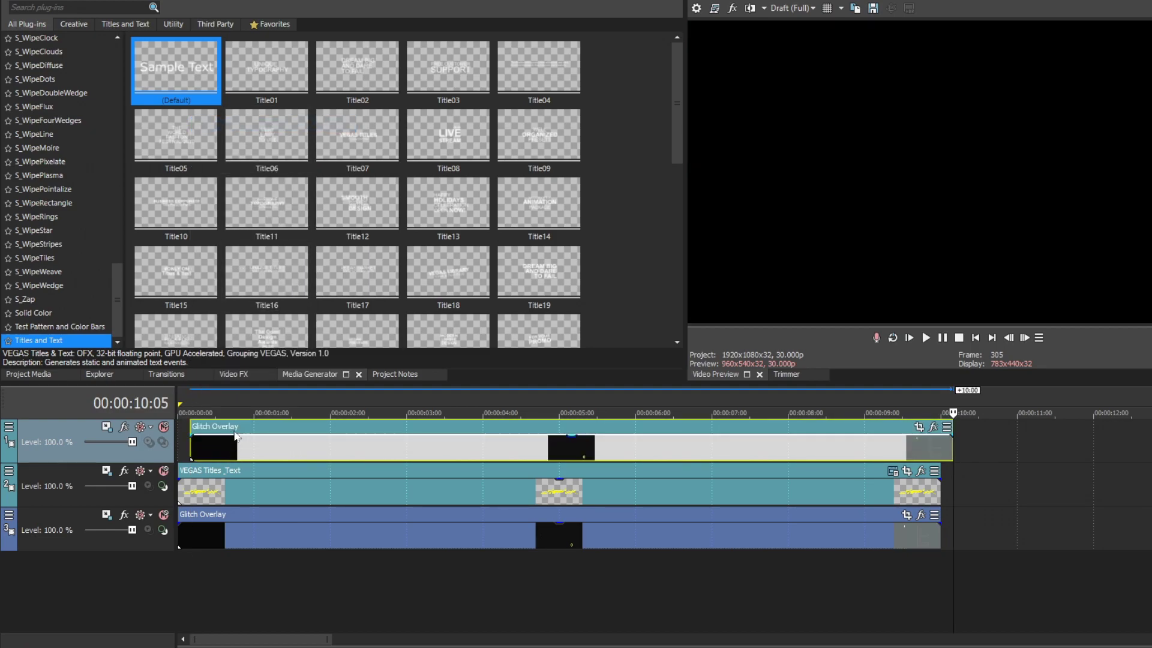
drag(250, 444, 238, 444)
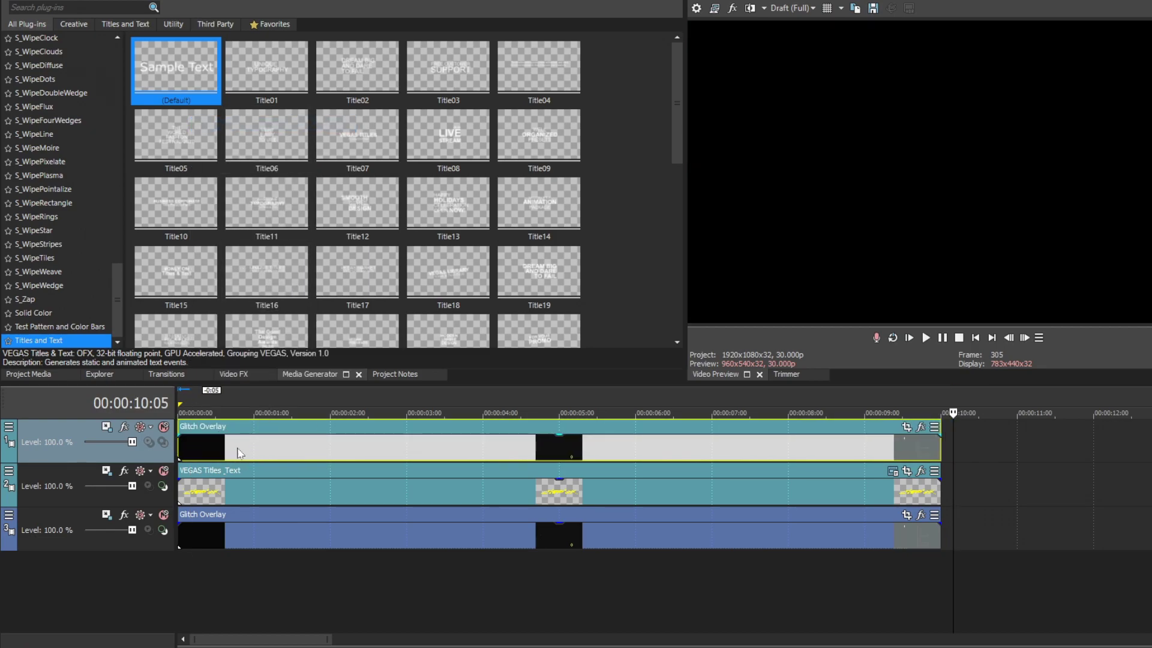
click(10, 427)
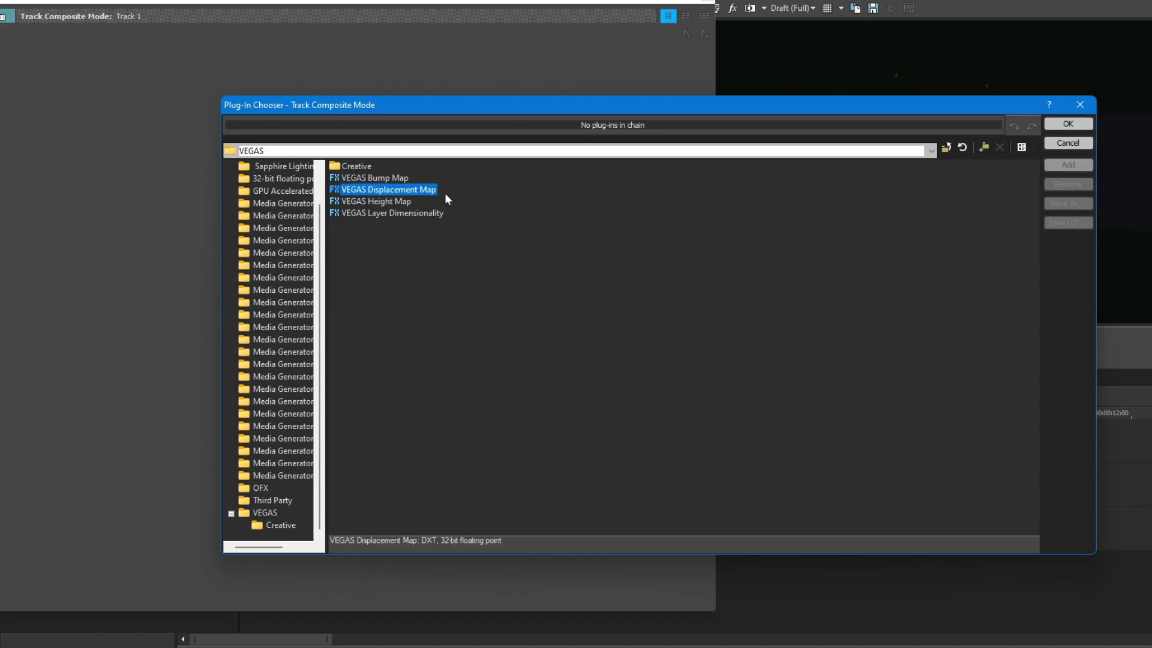
Add a Displacement Map composite: 0.050 horizontal and vertical scale, Wrap Pixels Around edges.
click(1074, 169)
click(1068, 123)
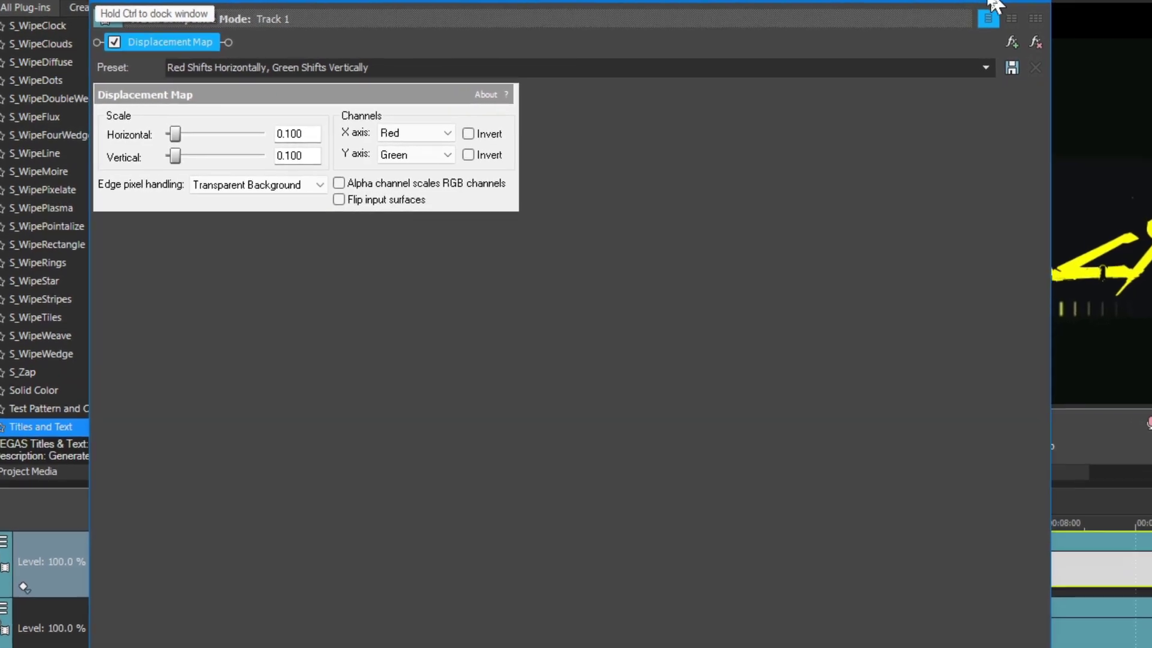
click(288, 155)
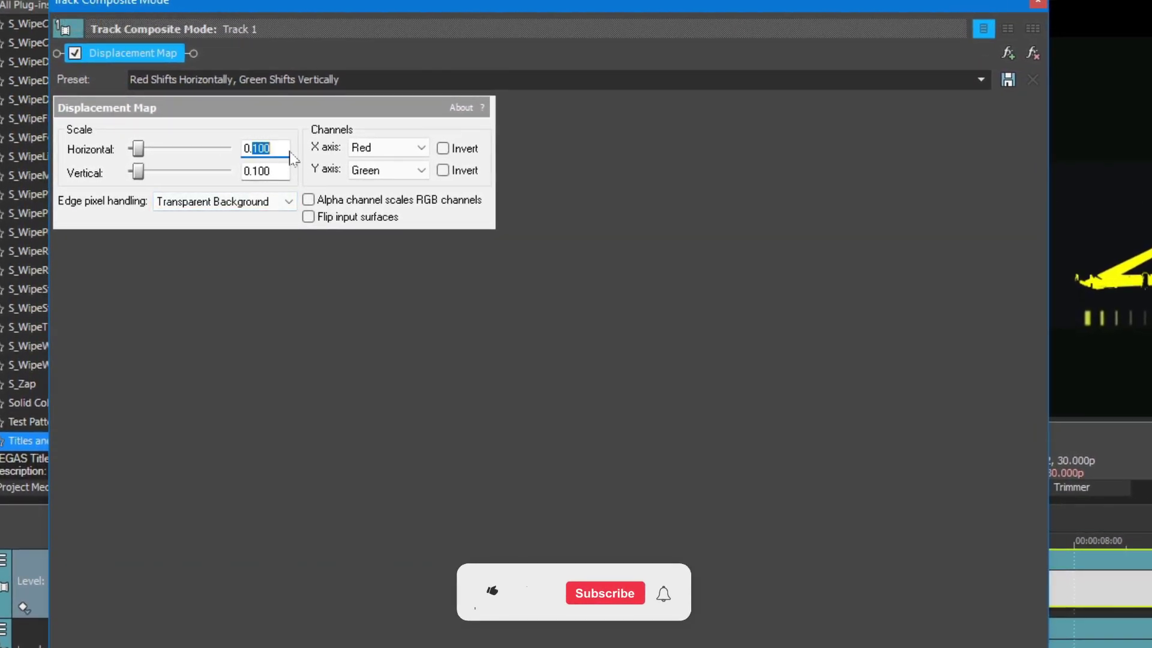
text(0.050)
key(Return)
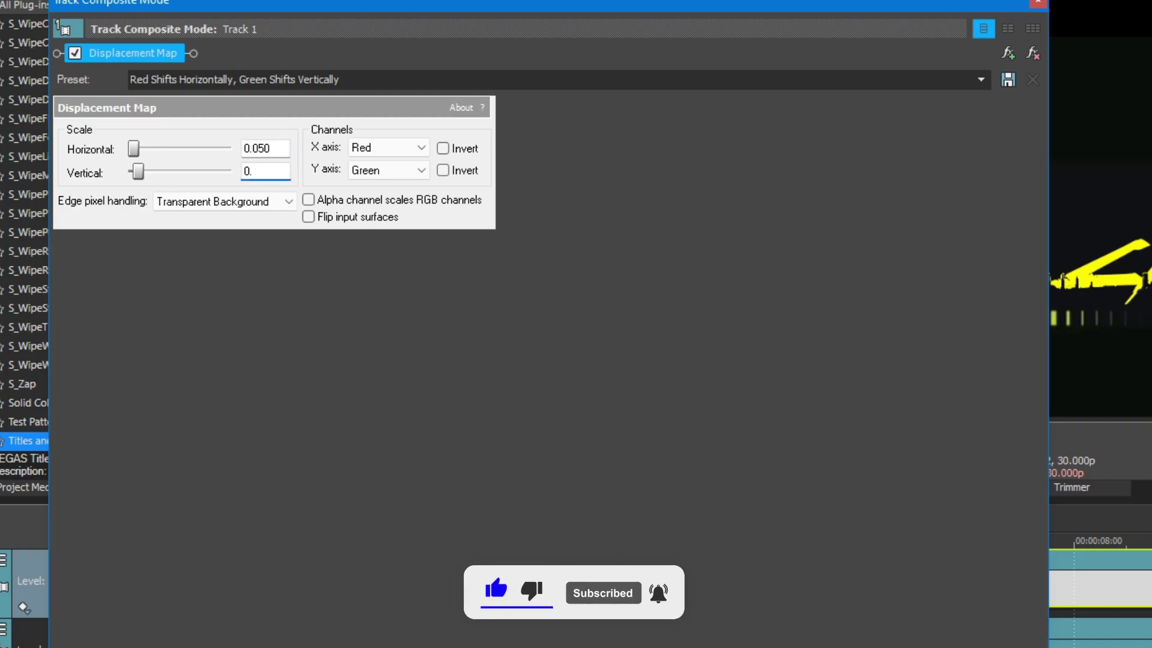
text(050)
key(Return)
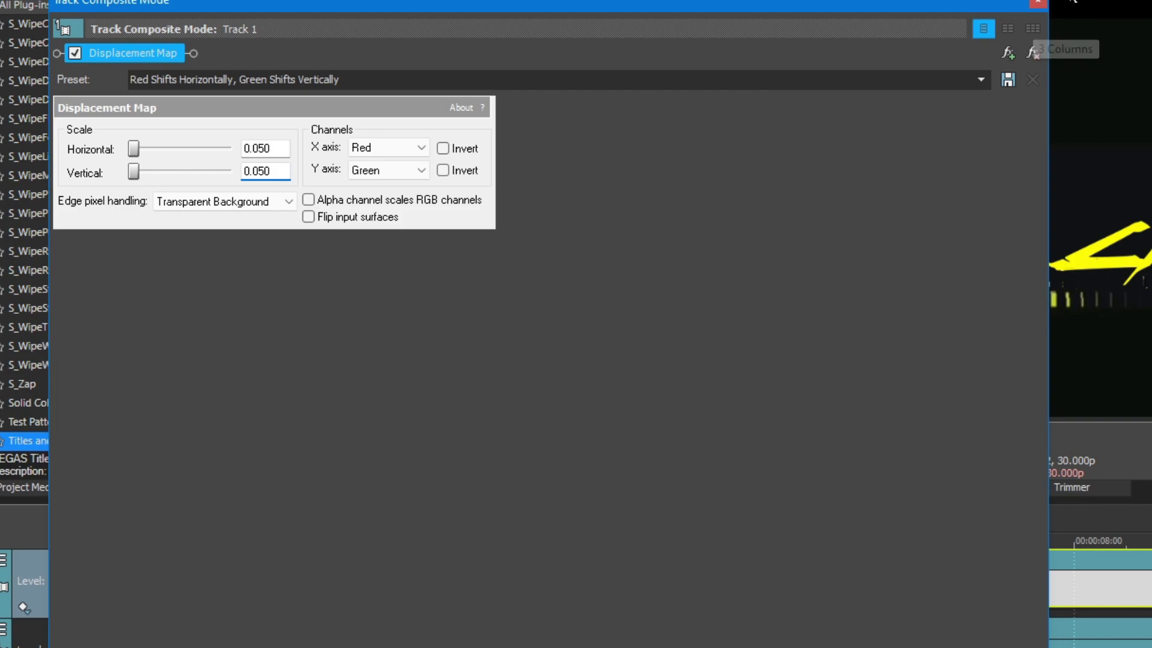
click(272, 213)
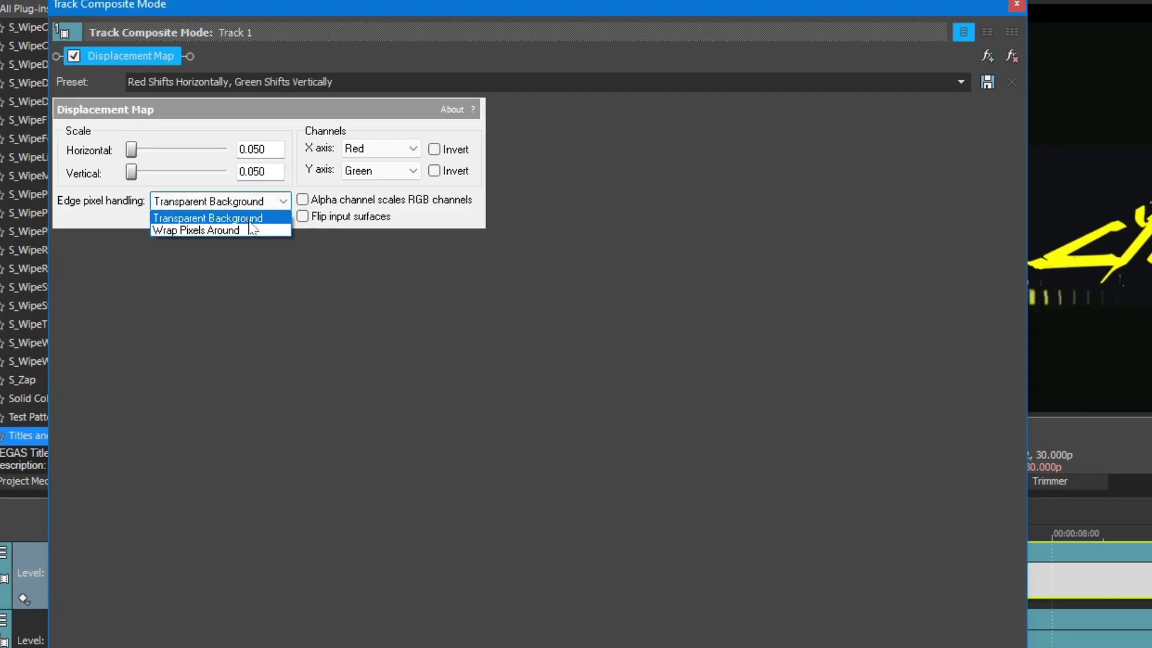
click(228, 224)
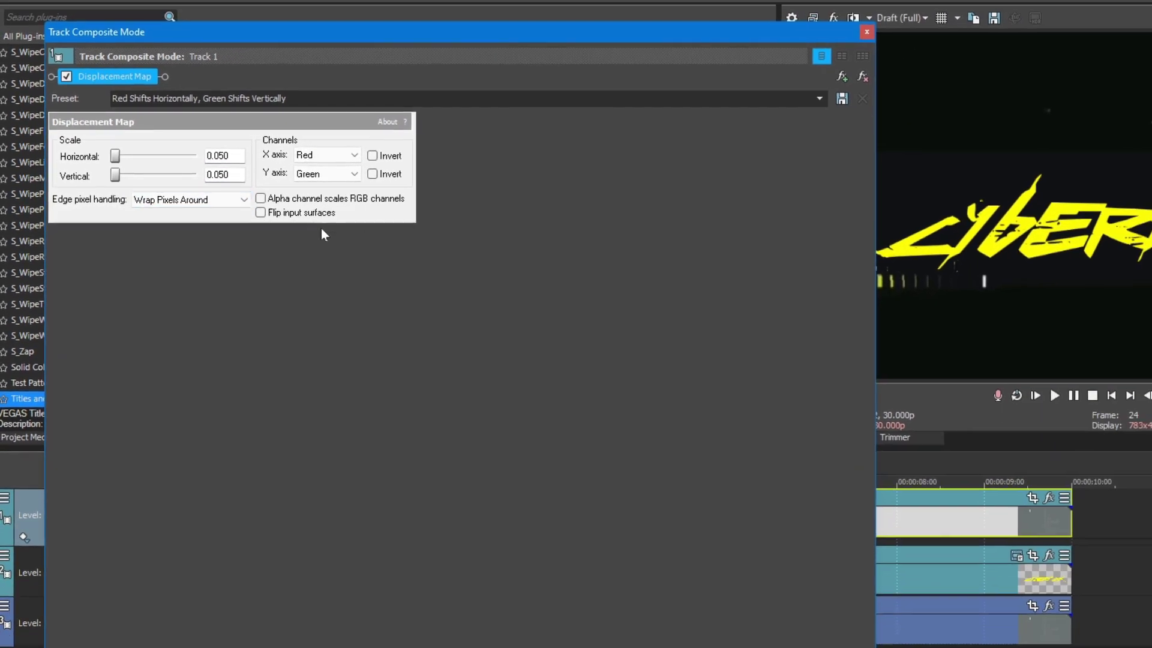
Close the compositing settings and preview the distorted title.
click(866, 31)
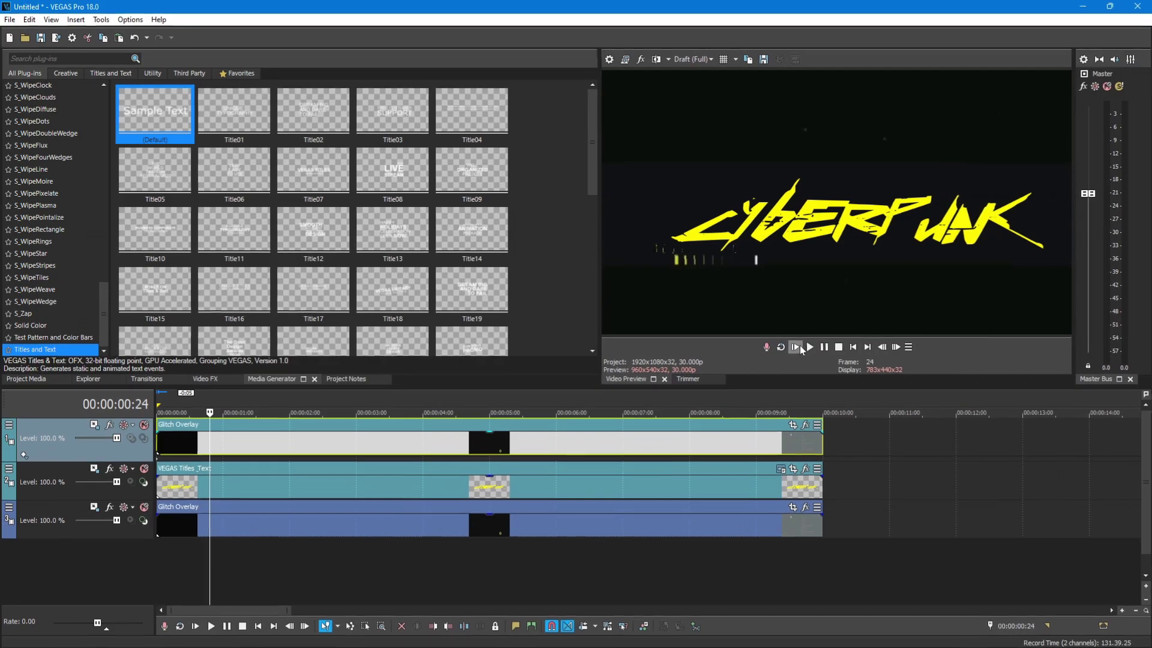
click(800, 345)
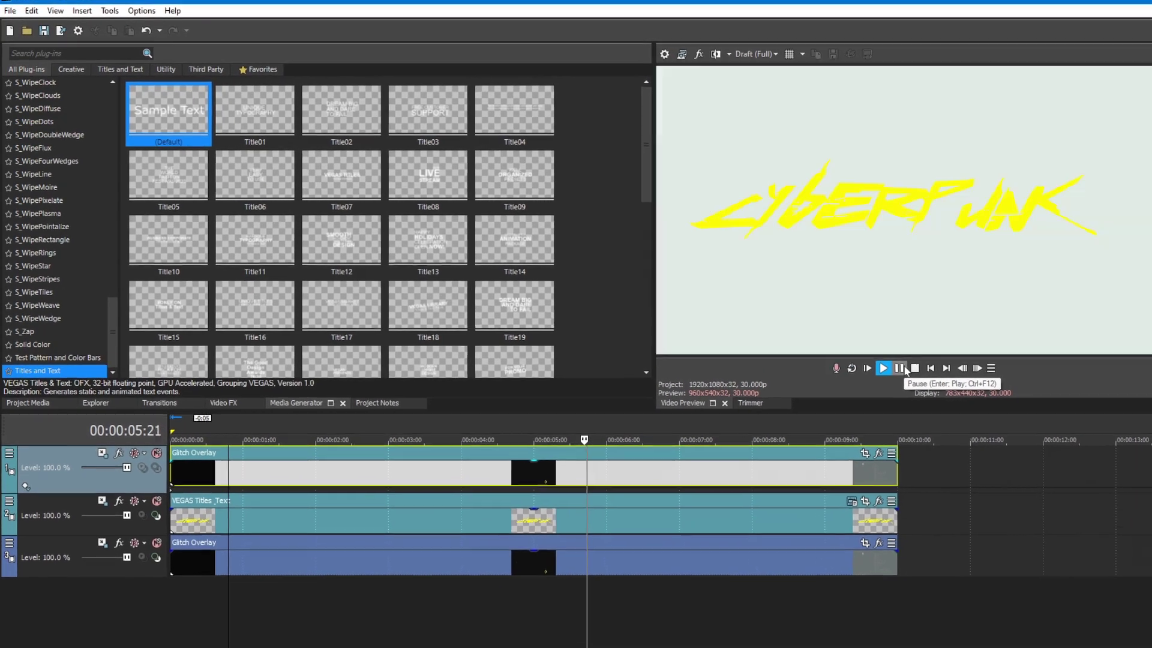
click(901, 368)
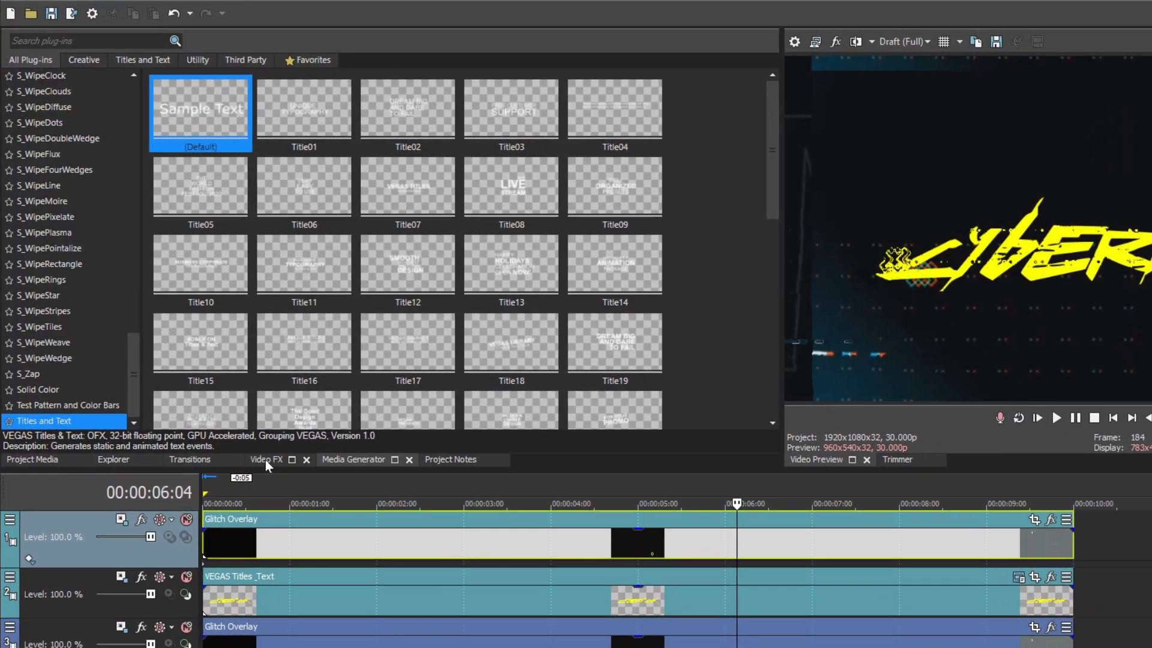
Apply Picture in Picture to the VEGAS Titles event at 1.000 X and Y scale.
click(266, 460)
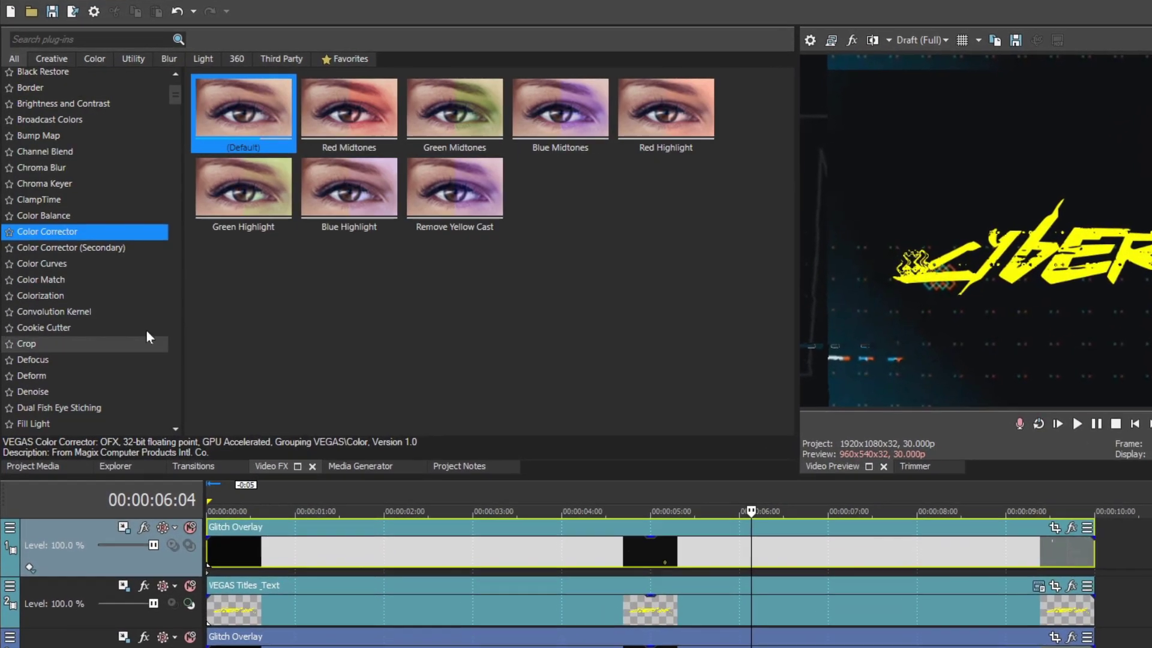
drag(176, 86, 177, 217)
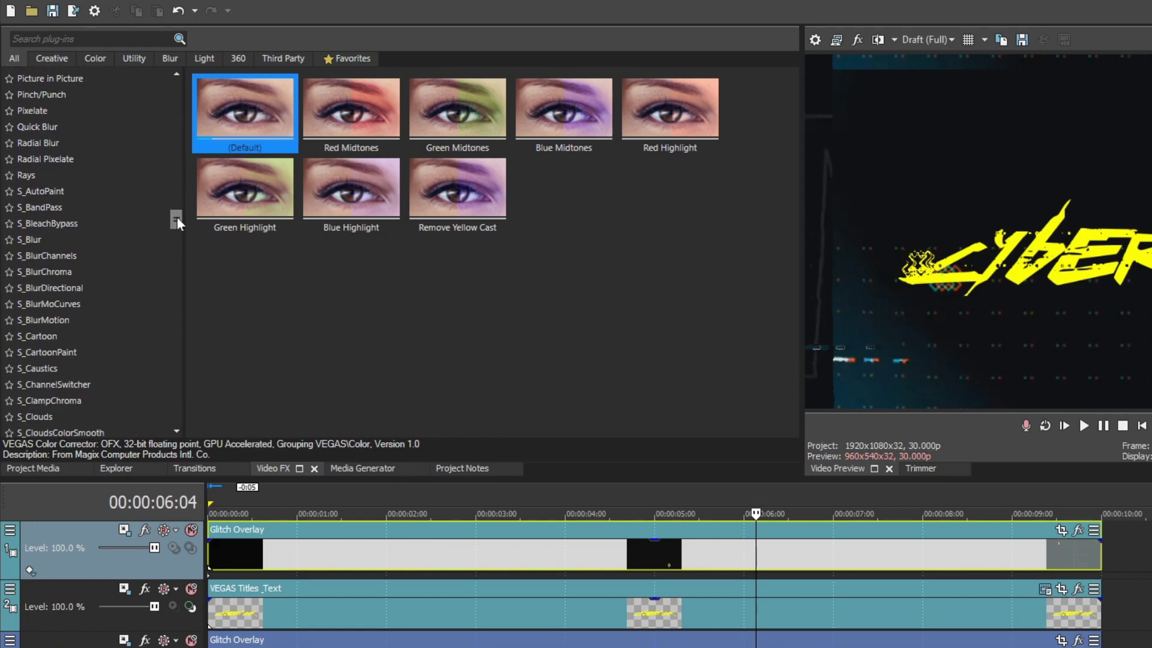
click(95, 78)
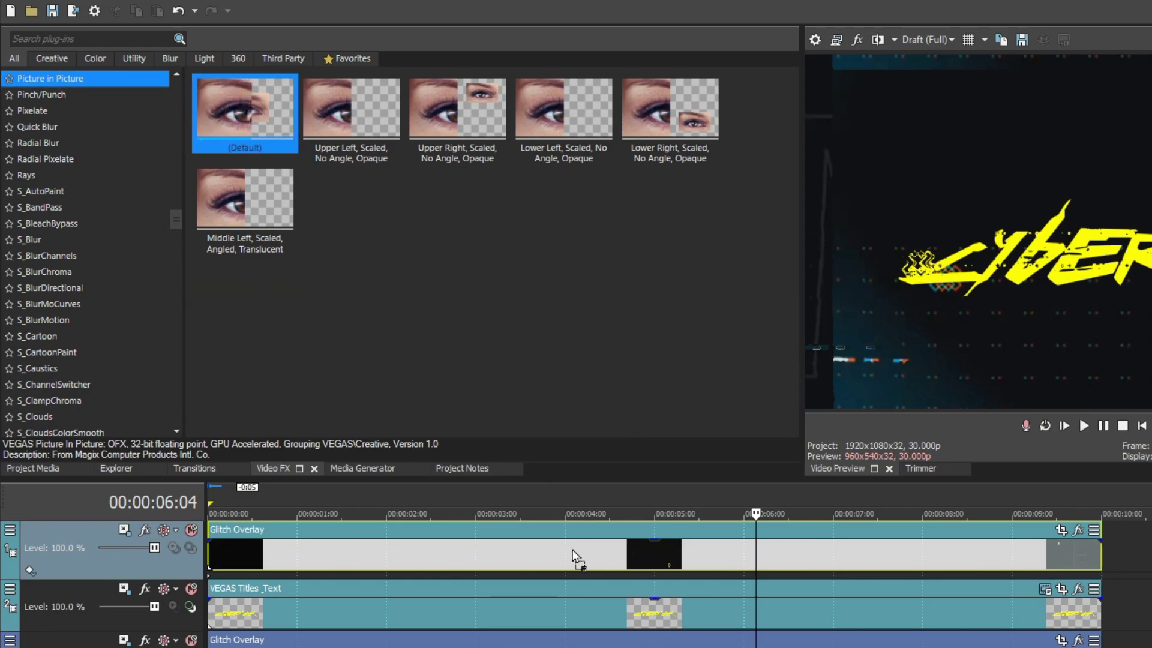
drag(580, 609, 585, 610)
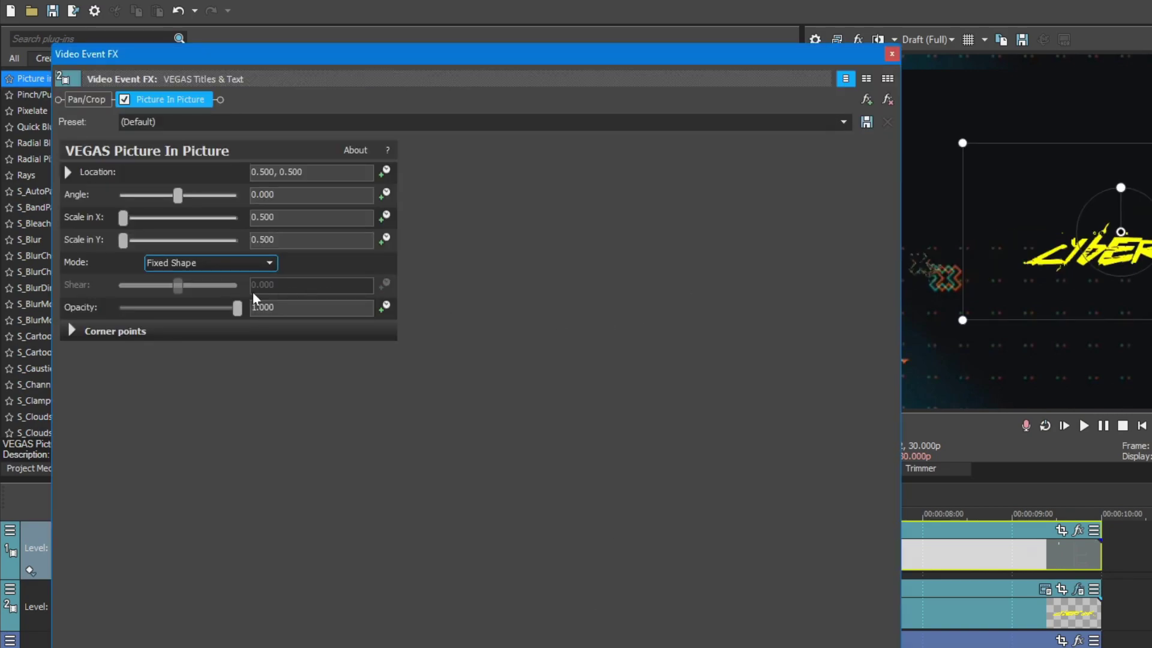
text(1)
key(Return)
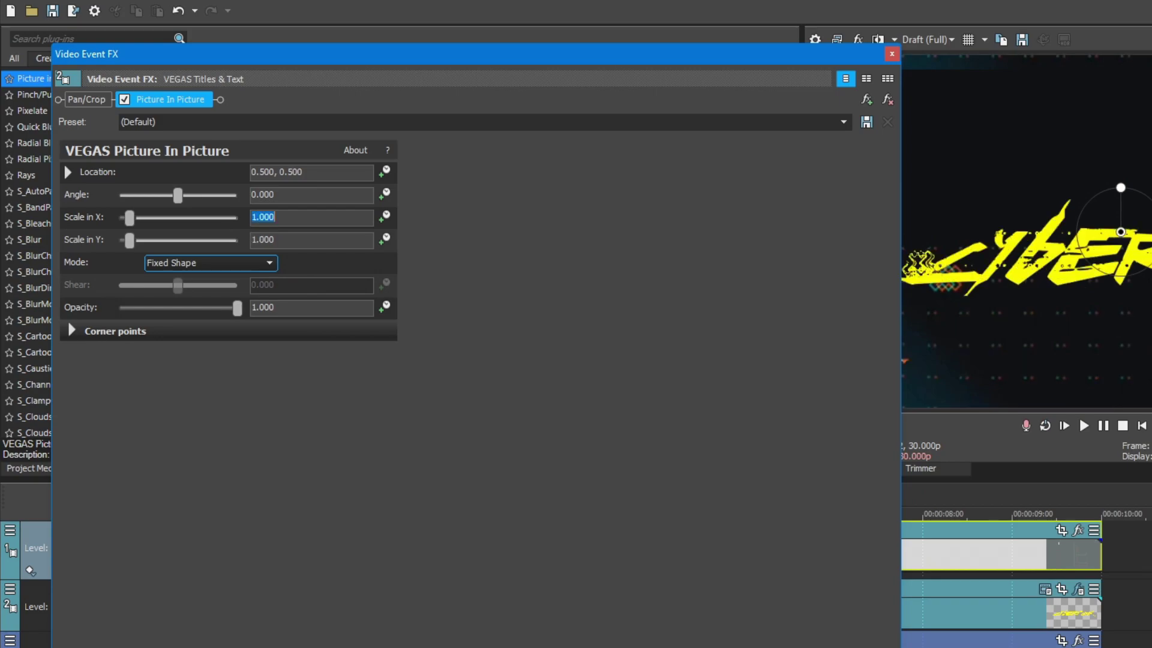
drag(736, 64, 464, 55)
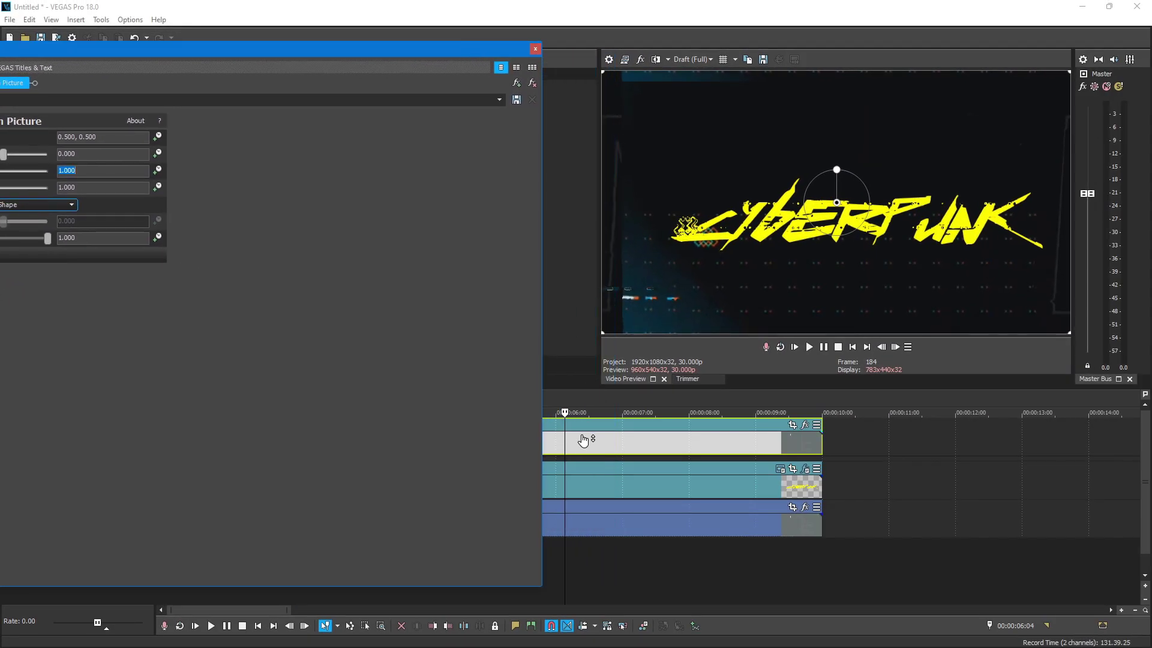
Play from the start and nudge the title slightly left and up in the preview.
click(567, 437)
key(Home)
key(space)
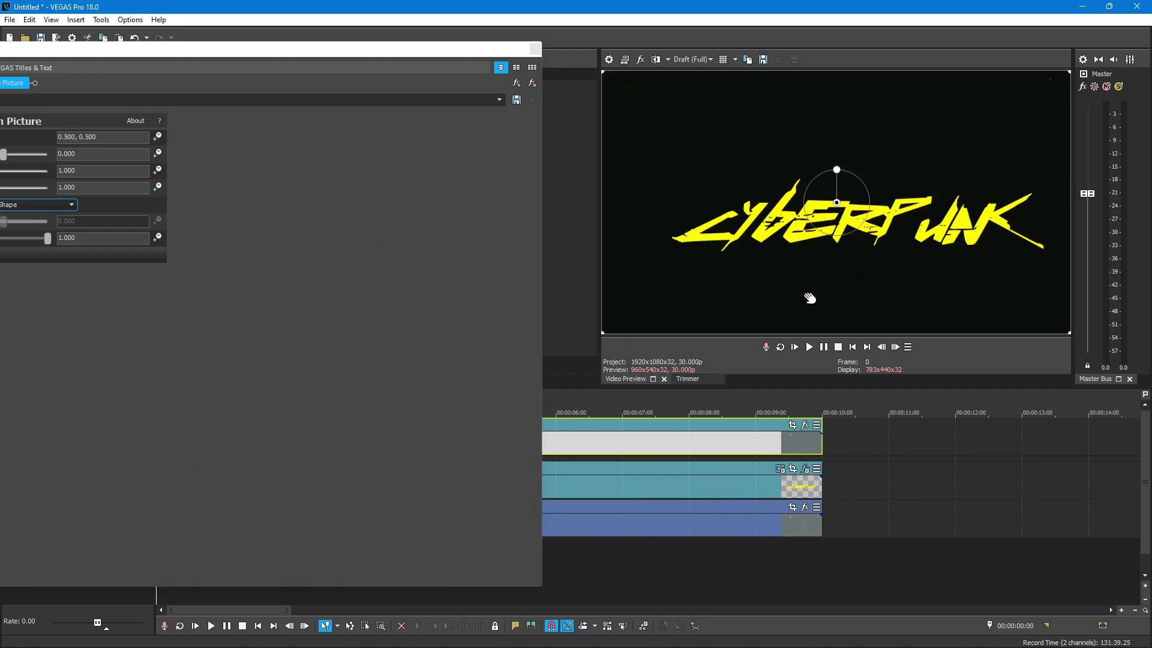
drag(810, 298, 843, 275)
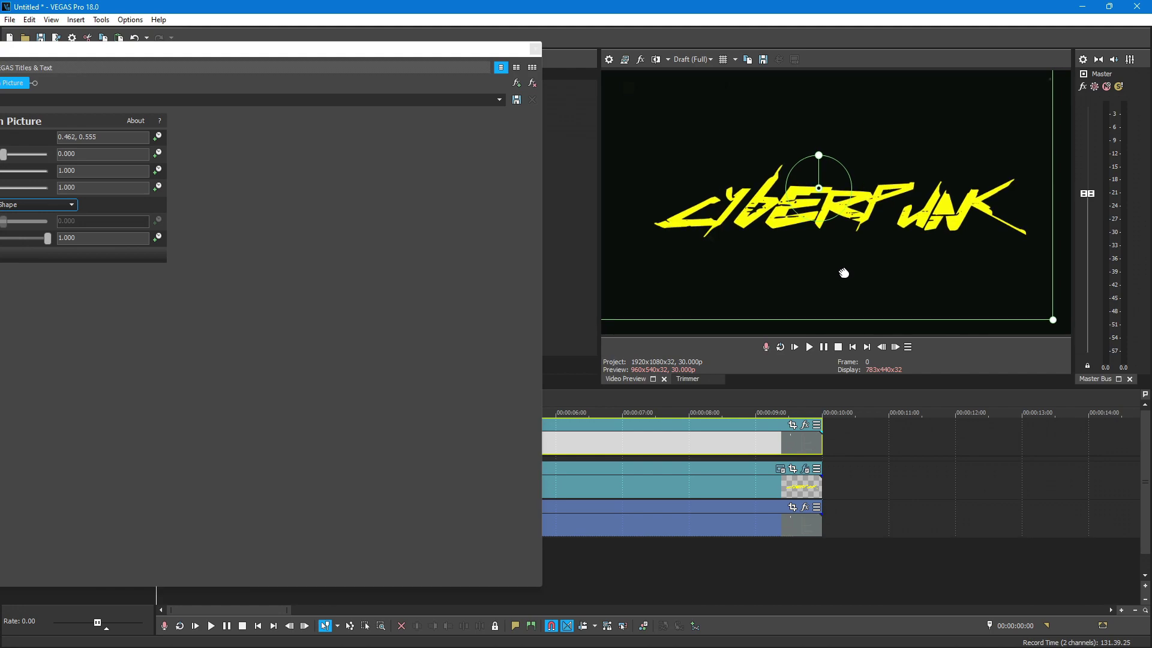
click(536, 50)
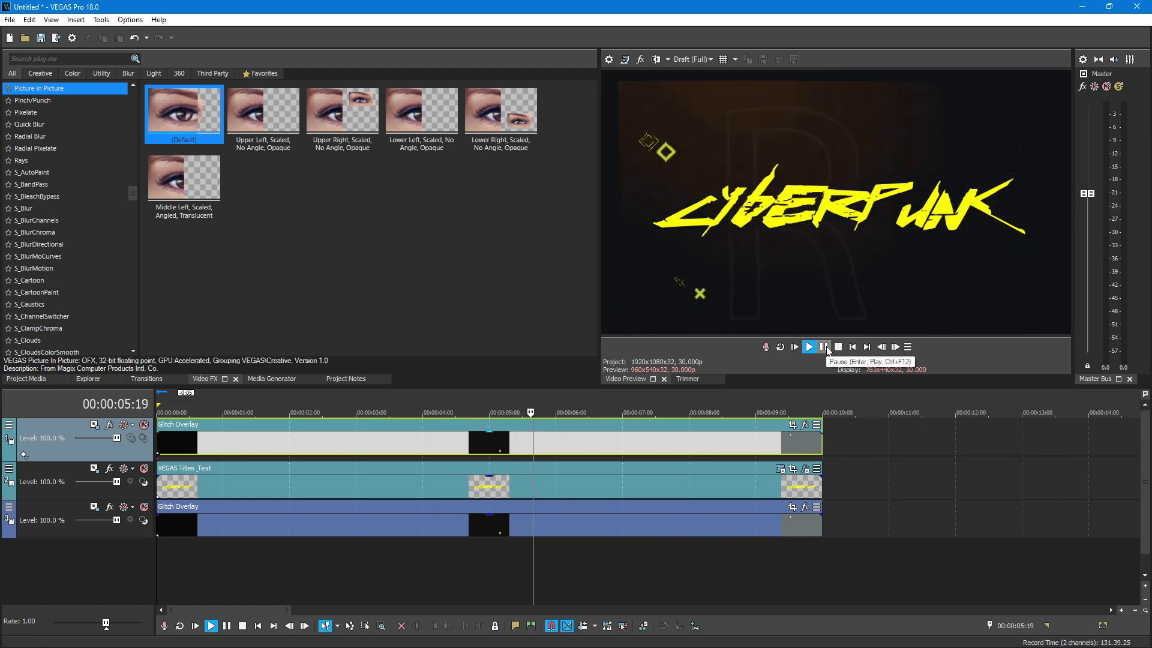
Enlarge the title's Pan/Crop frame at the 5:14 keyframe so the title shrinks.
click(824, 346)
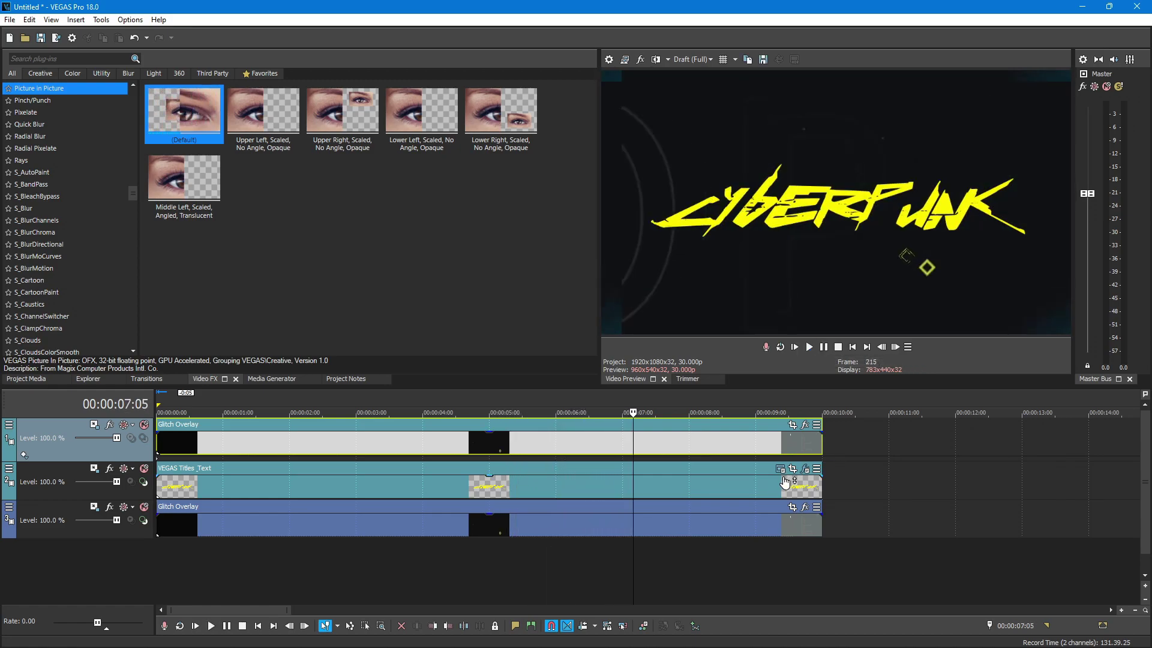
click(792, 469)
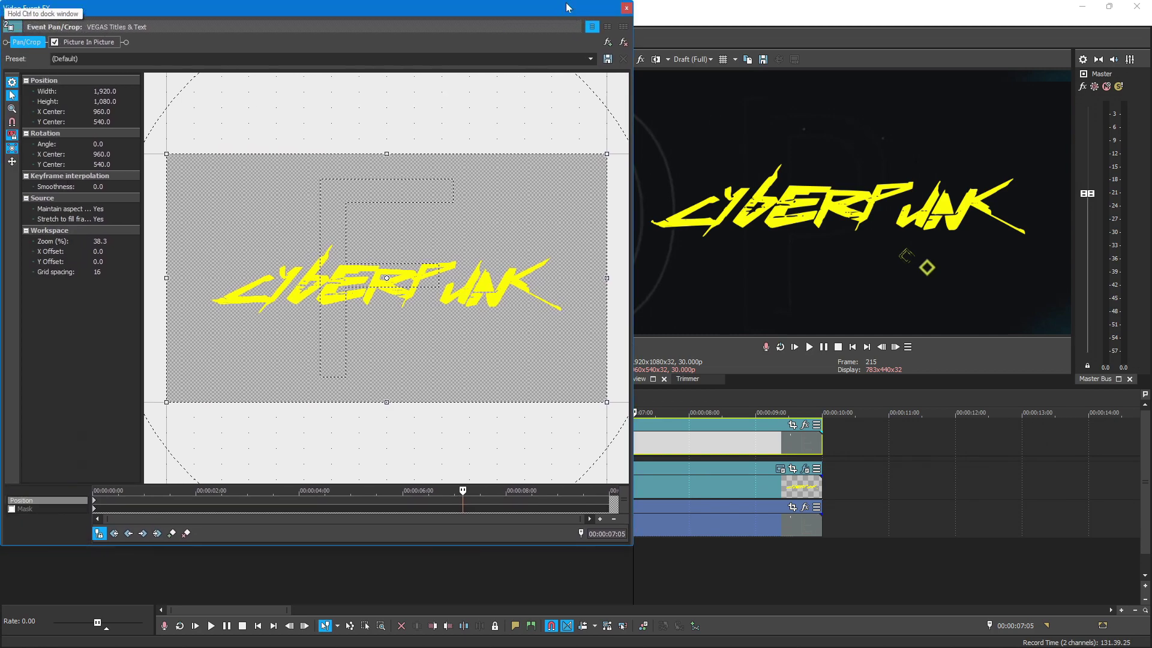
click(94, 507)
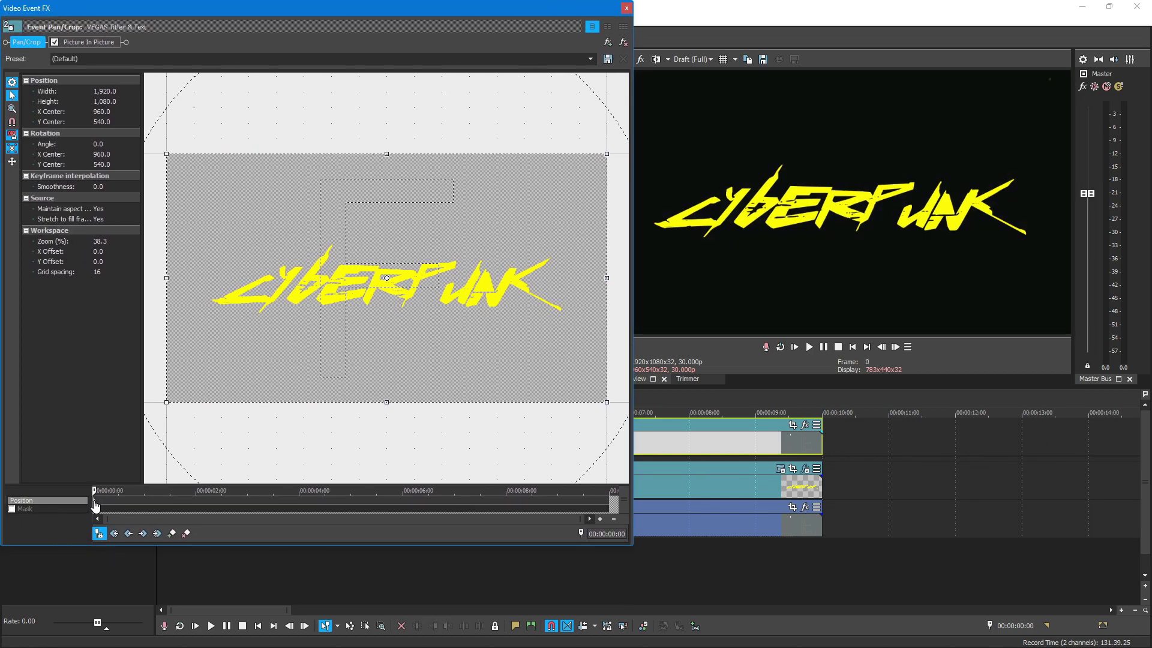
click(376, 504)
scroll(503, 259, down, 2)
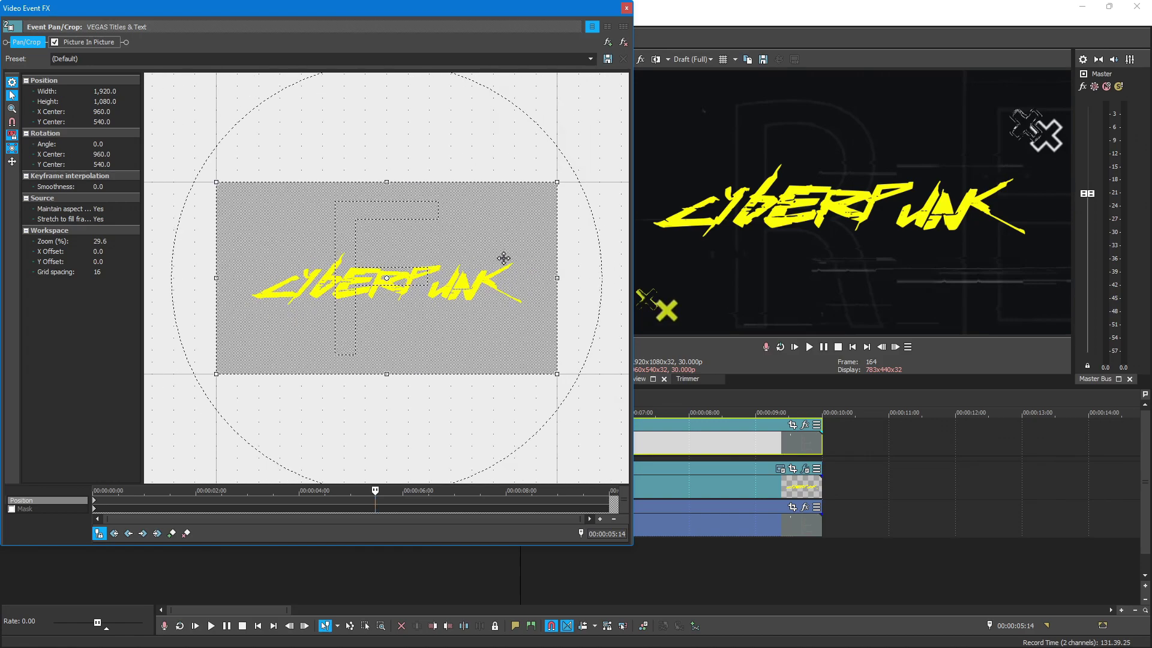
scroll(503, 259, down, 1)
drag(527, 201, 600, 163)
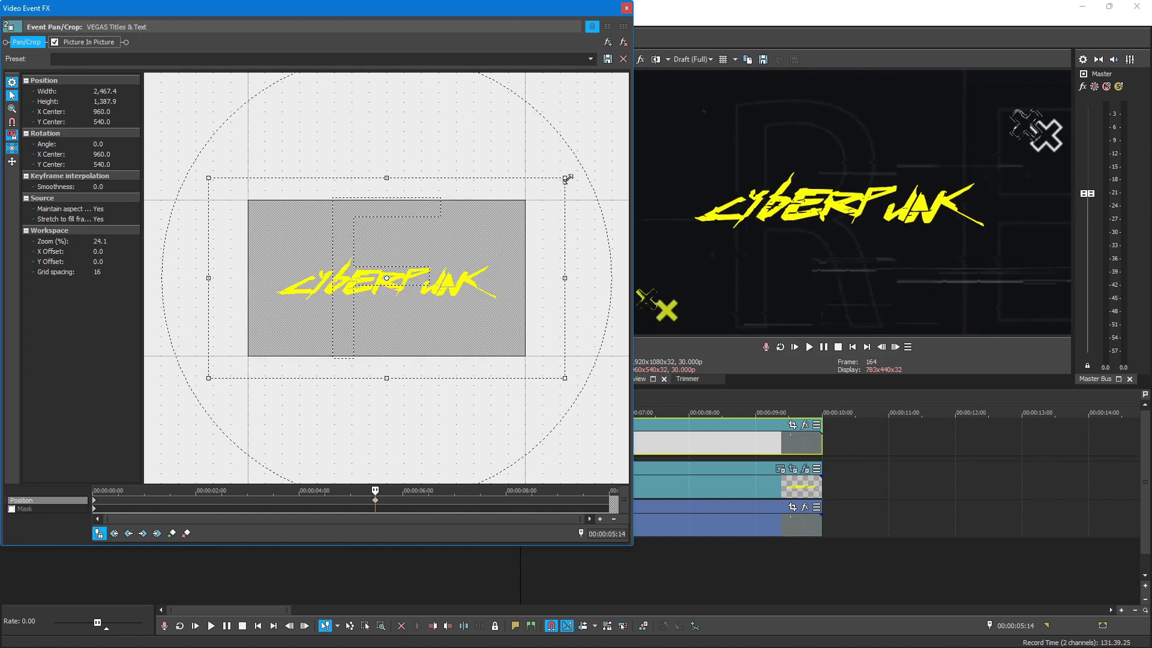
Set the first Pan/Crop keyframe to Smooth and the 5:14 keyframe to Slow.
right_click(95, 505)
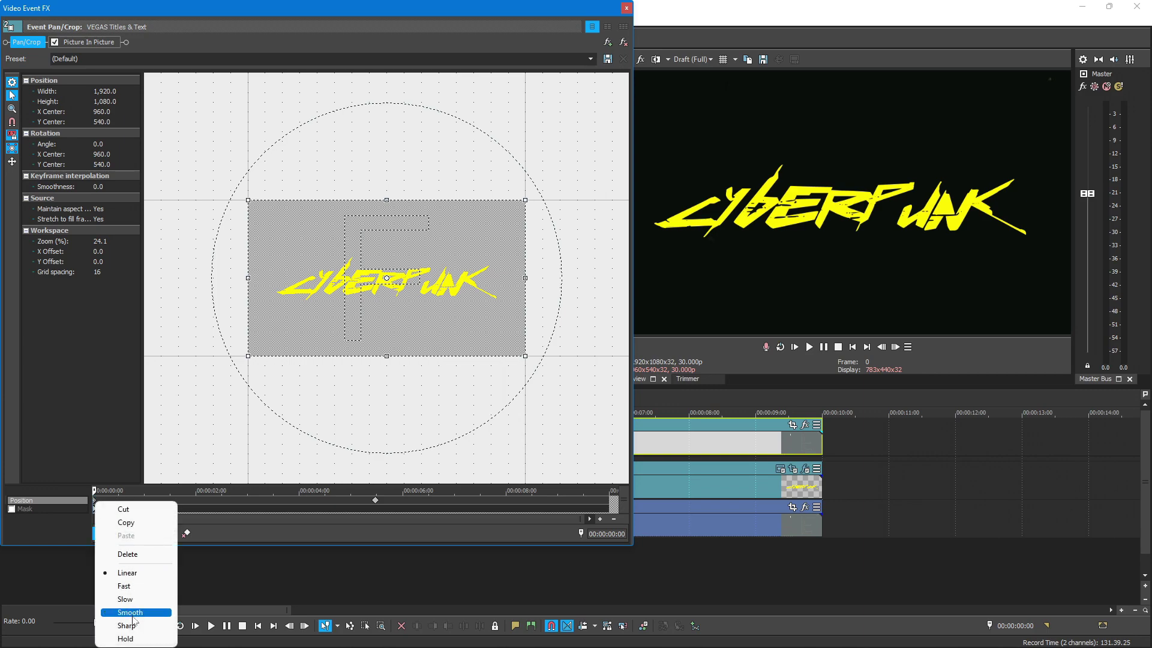
click(133, 616)
right_click(378, 505)
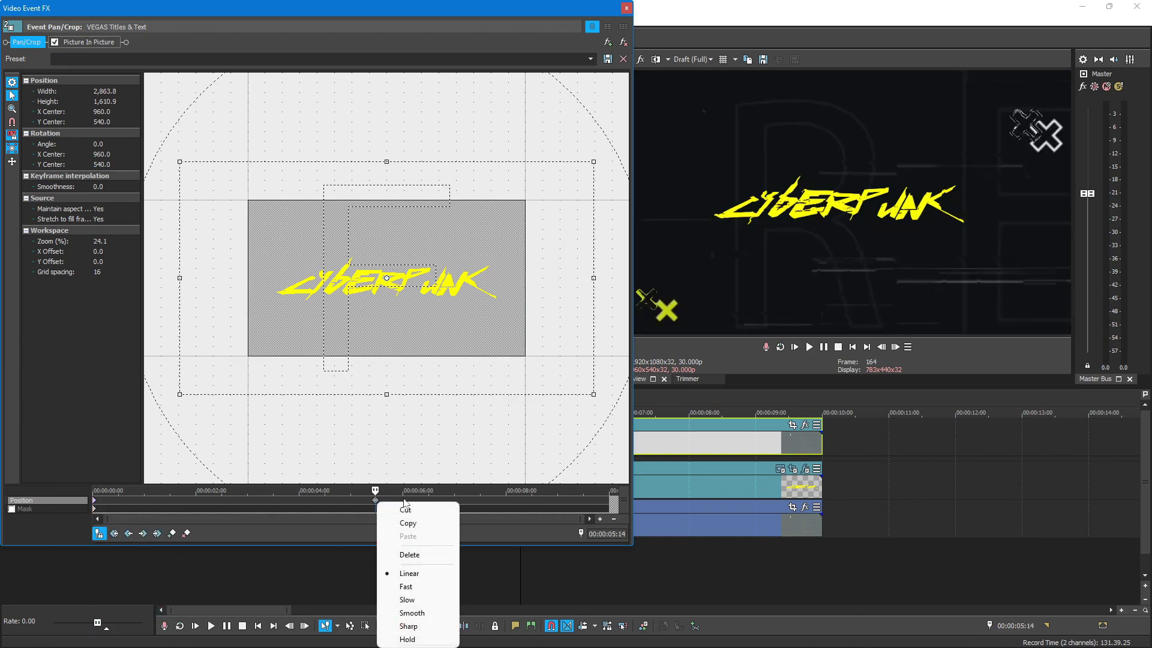
click(419, 601)
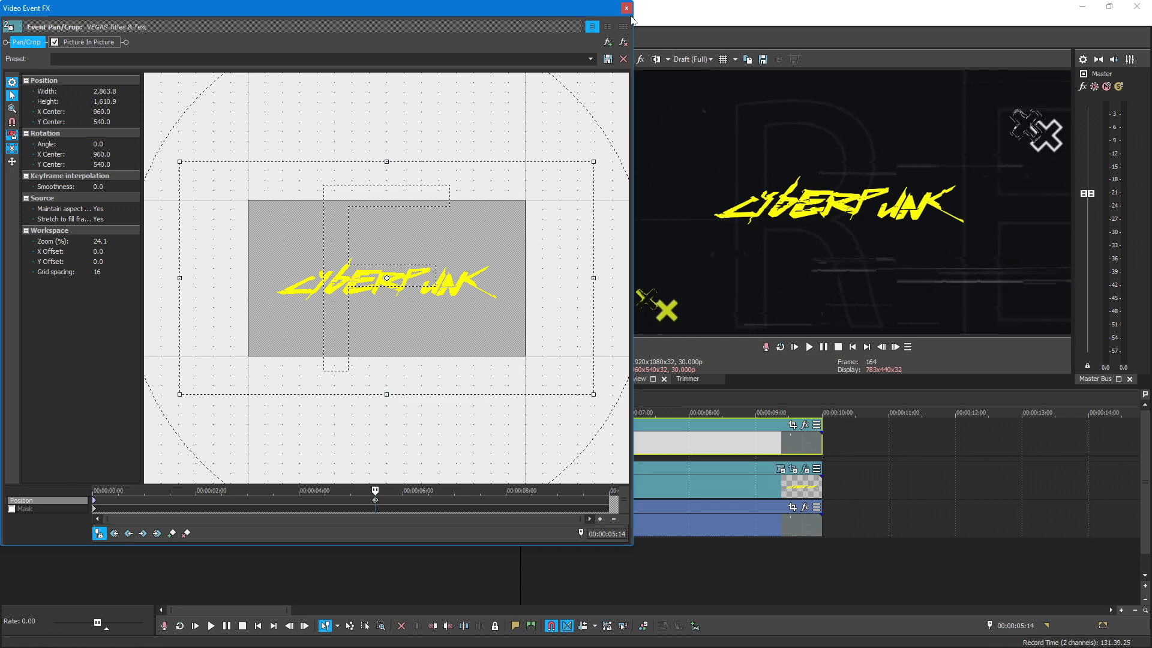
click(627, 9)
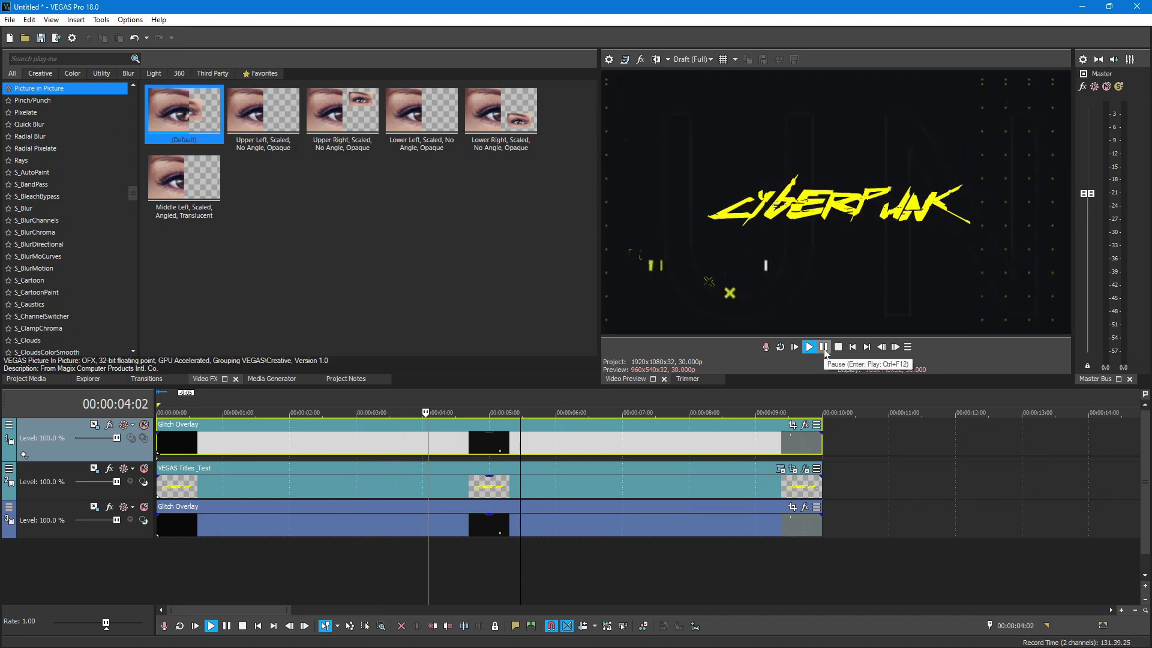
Choose Anaglyphic (red/cyan) as Stereoscopic 3D mode in File > Properties and apply.
click(821, 349)
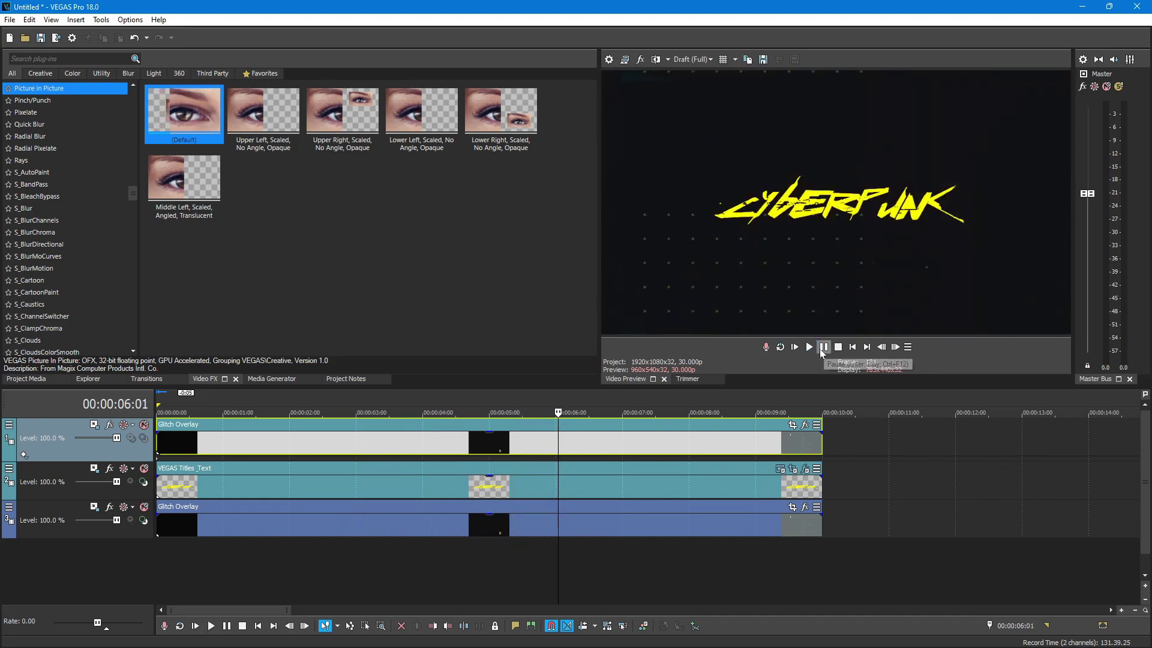
click(333, 480)
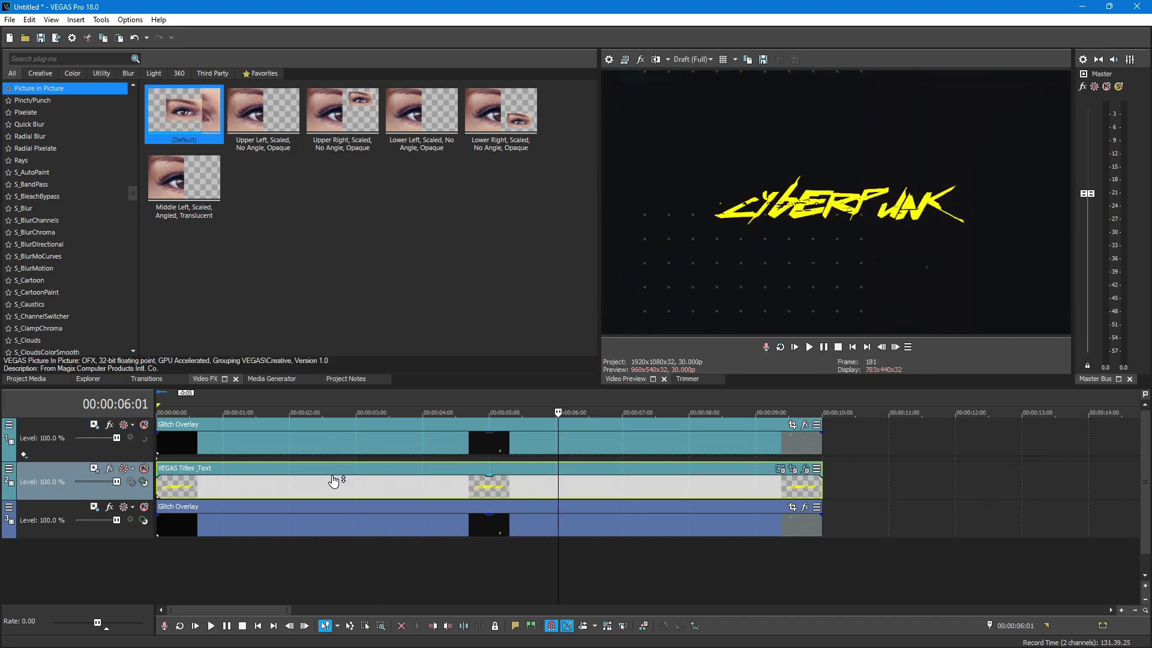
click(11, 20)
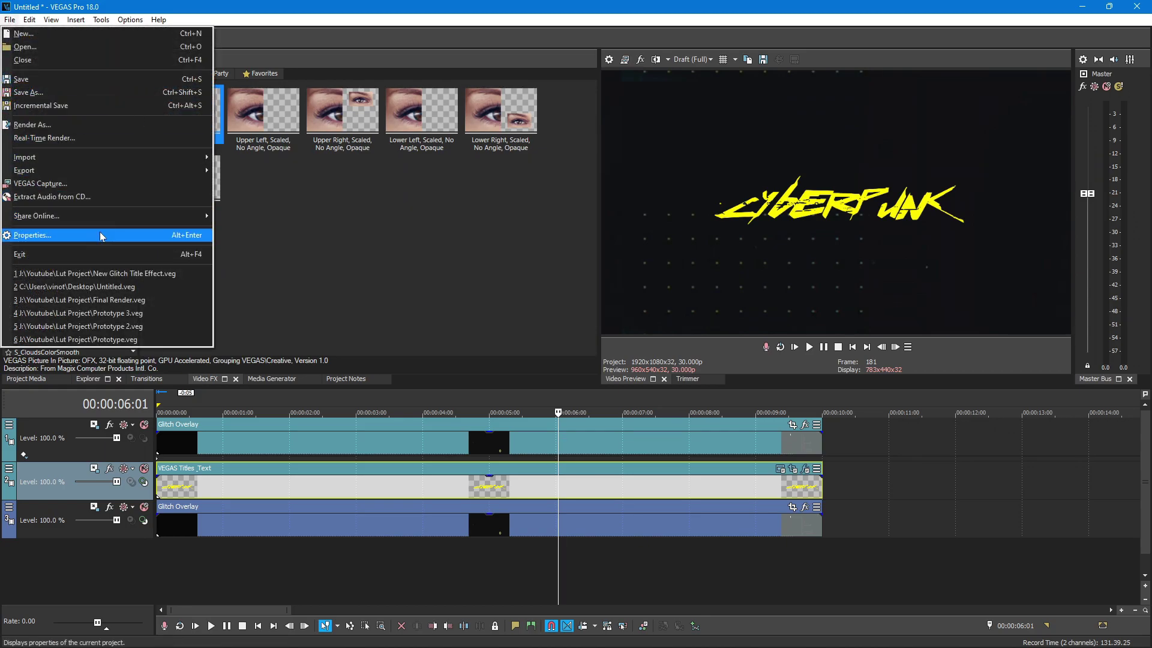
click(101, 237)
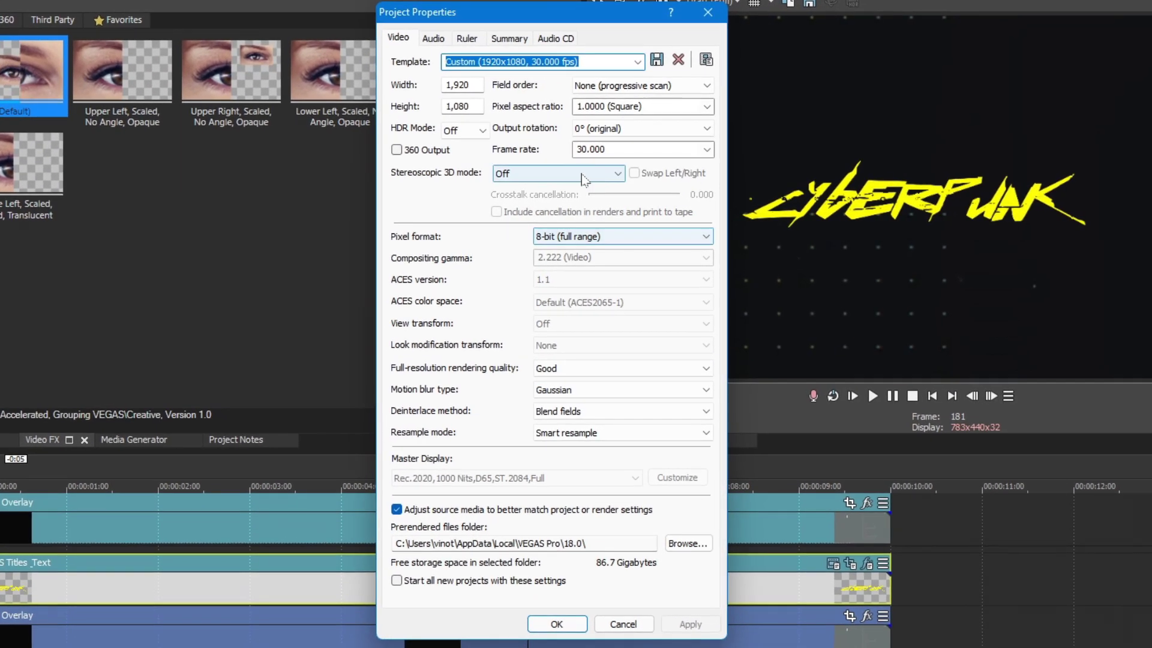
click(583, 175)
click(558, 242)
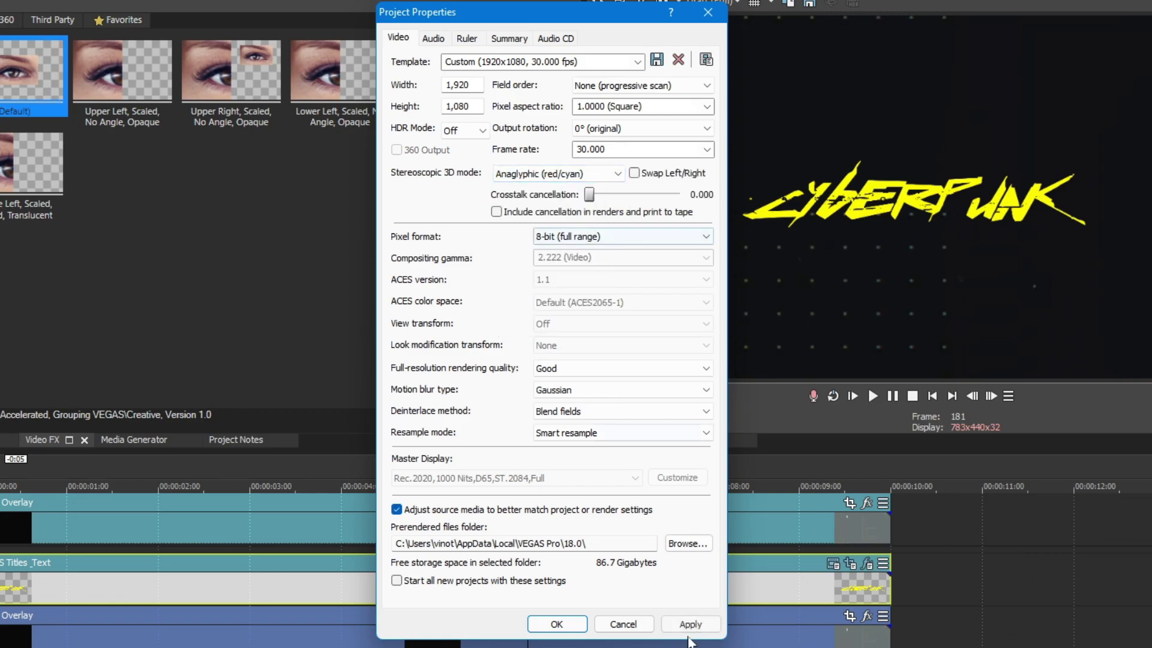
click(685, 624)
click(556, 624)
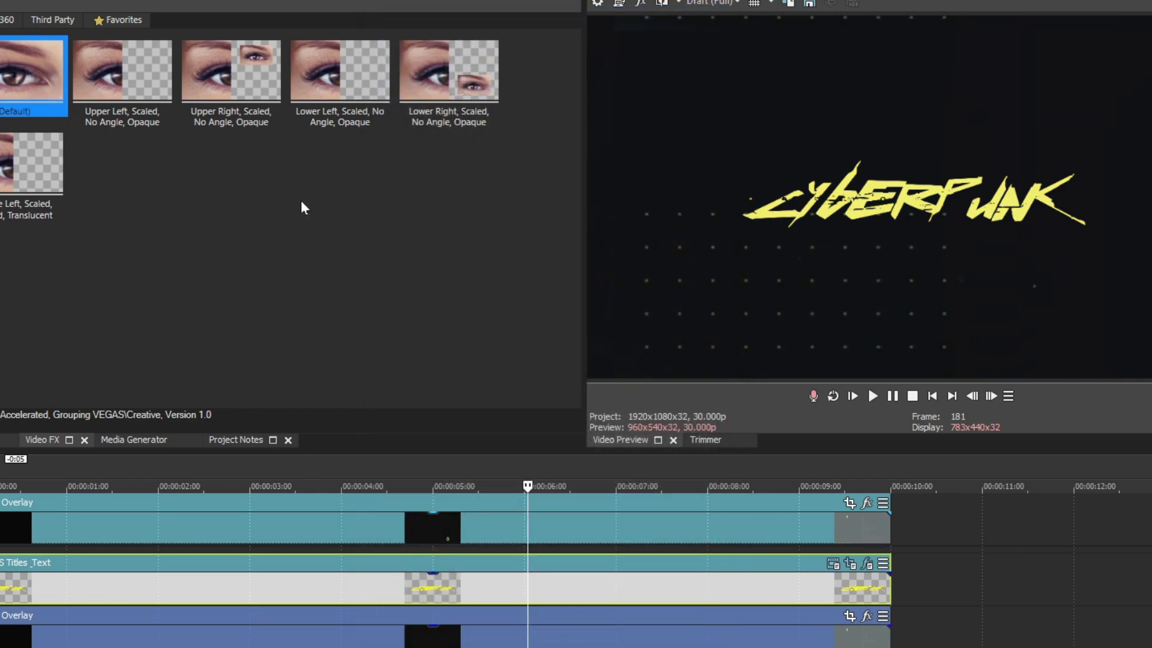
click(496, 630)
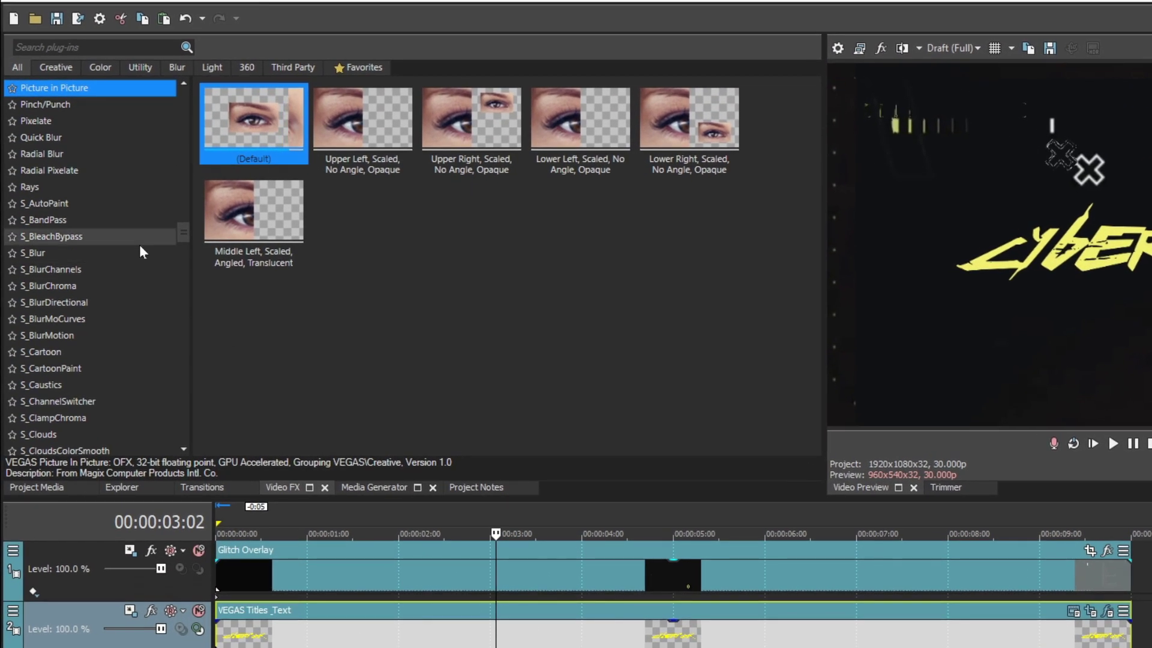
drag(183, 259, 187, 429)
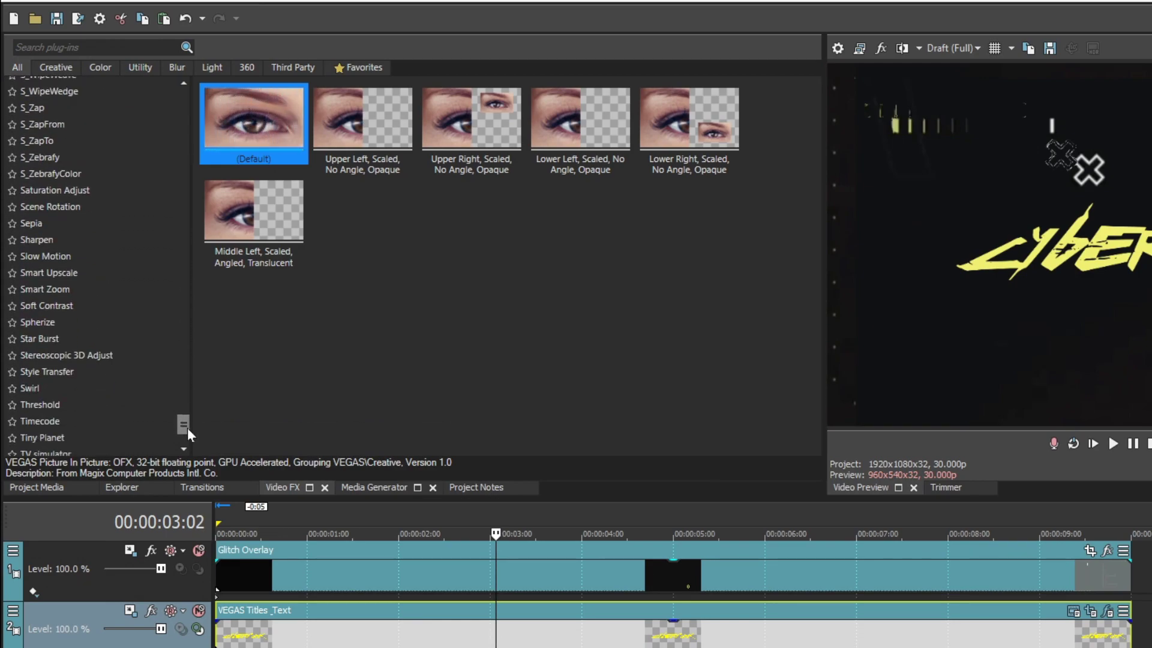
Apply the default Stereoscopic 3D Adjust to Glitch Overlay with horizontal offset about -0.028.
click(113, 357)
drag(260, 135, 484, 421)
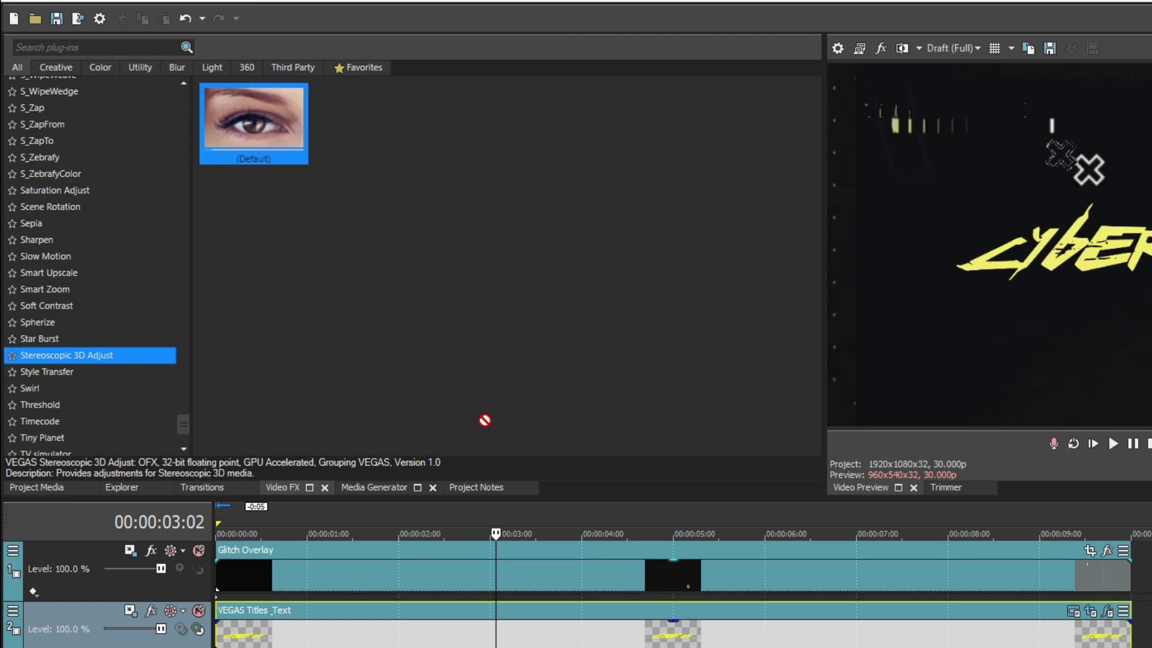
drag(632, 563, 633, 563)
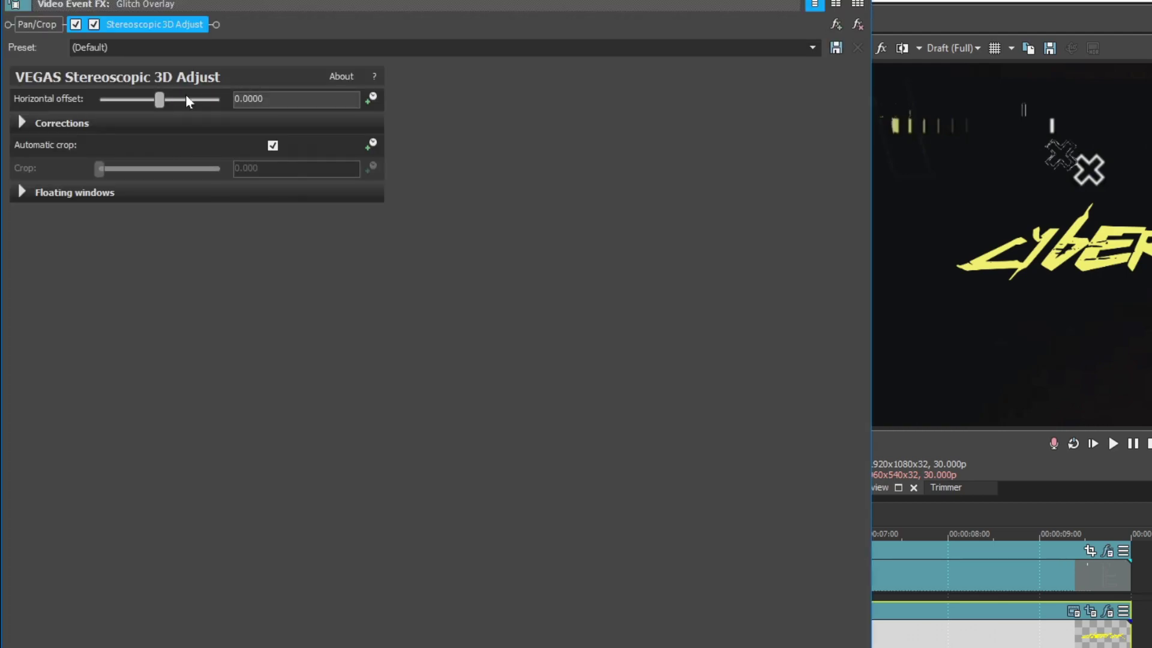
drag(161, 105, 139, 111)
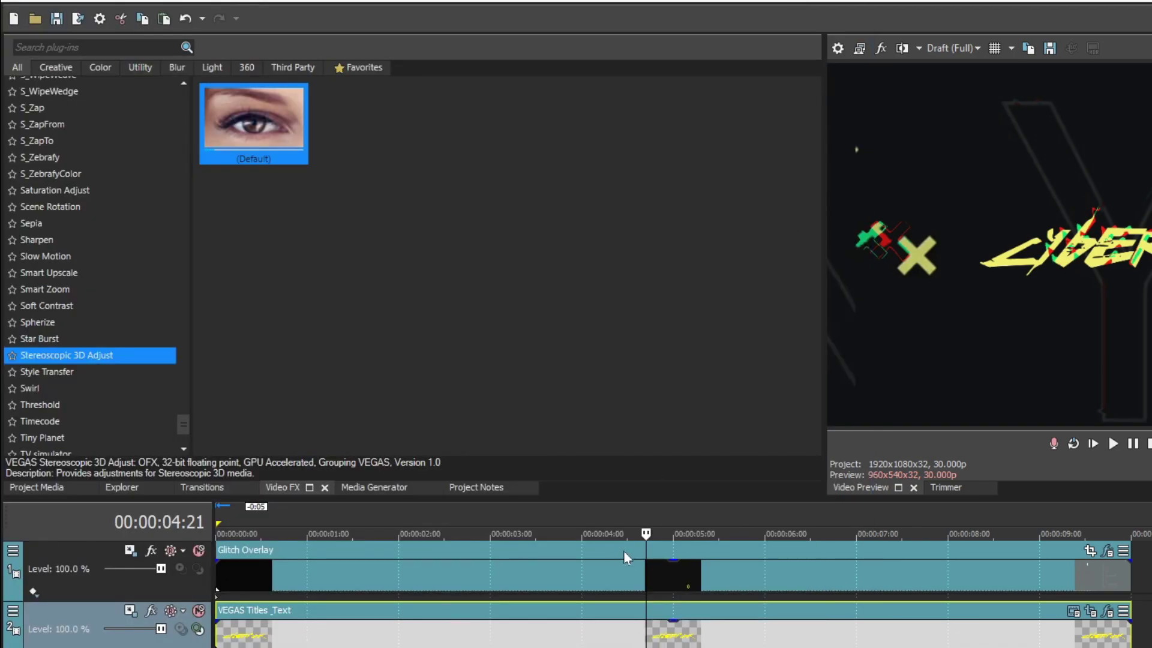
click(303, 642)
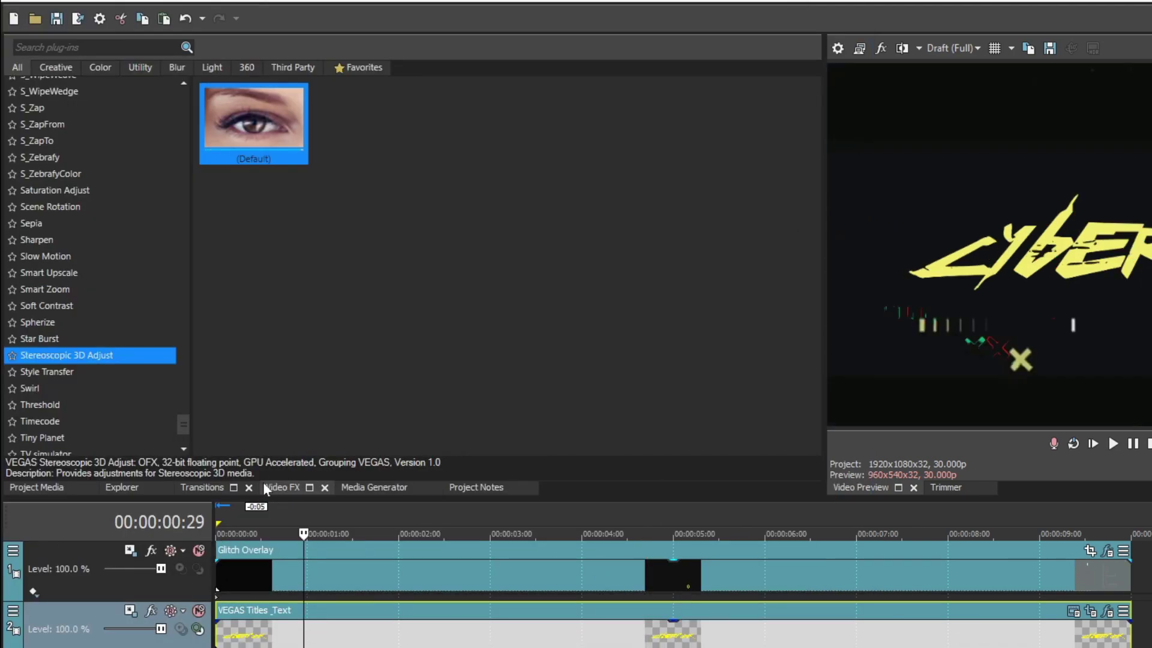
drag(179, 429, 188, 102)
Apply a default Color Corrector to the CYBERPUNK title with saturation about 2.245.
click(69, 348)
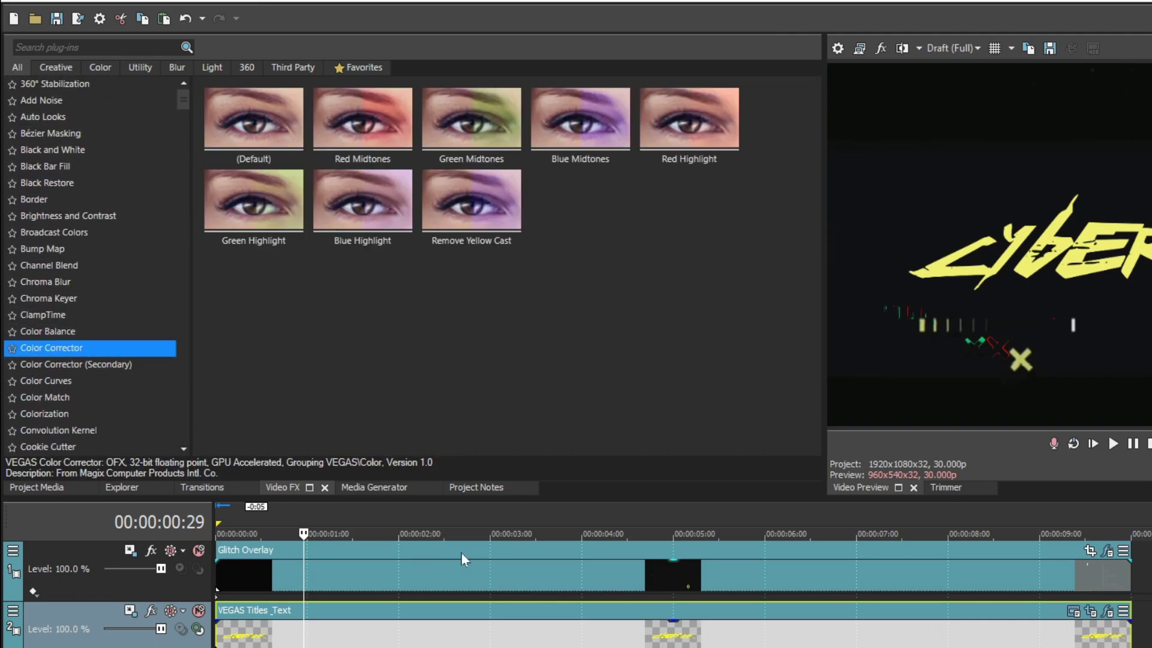
drag(249, 120, 364, 576)
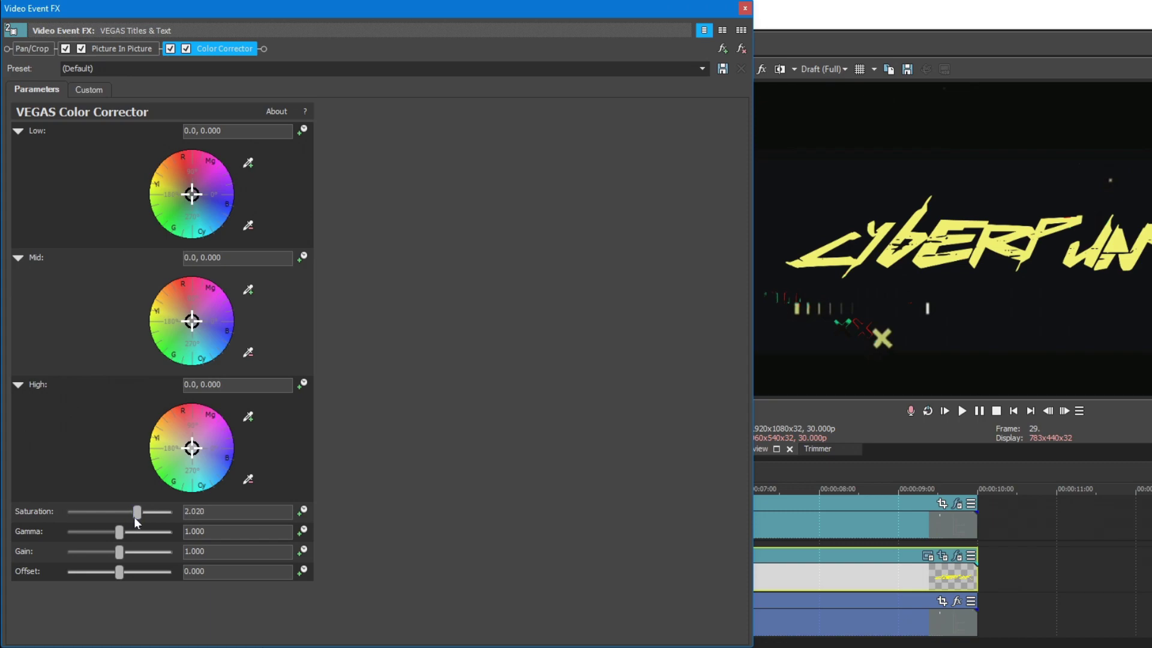
drag(136, 517, 146, 517)
click(744, 10)
click(327, 520)
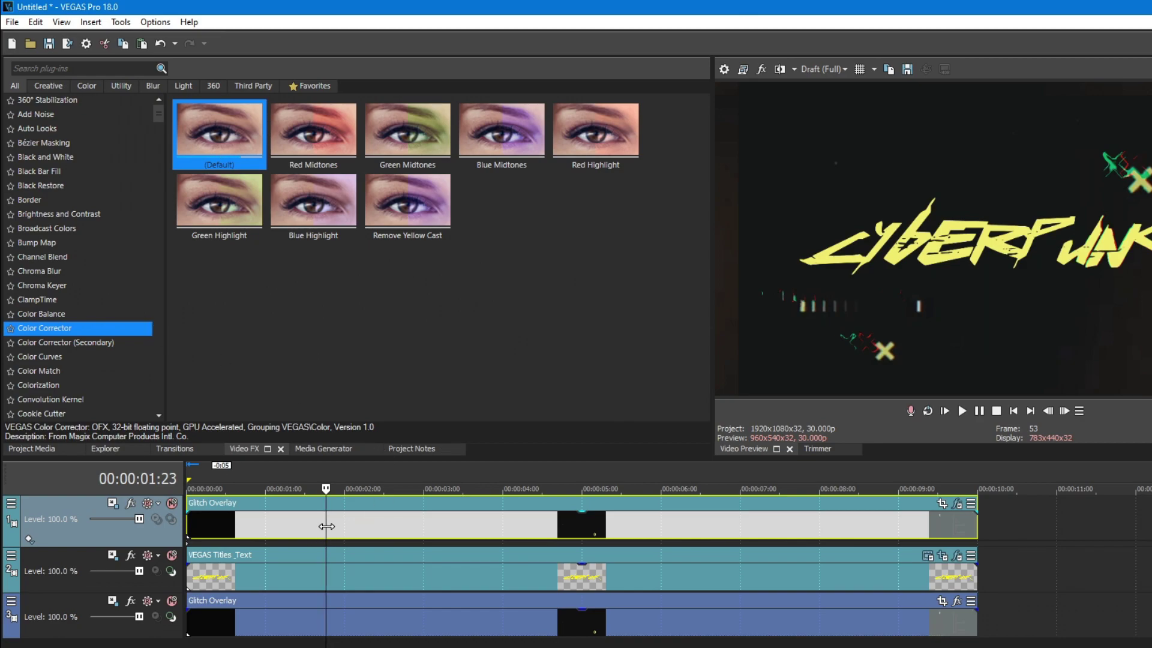
Give Glitch Overlay a default Color Corrector at saturation about 2.2, then preview playback.
drag(325, 490, 182, 500)
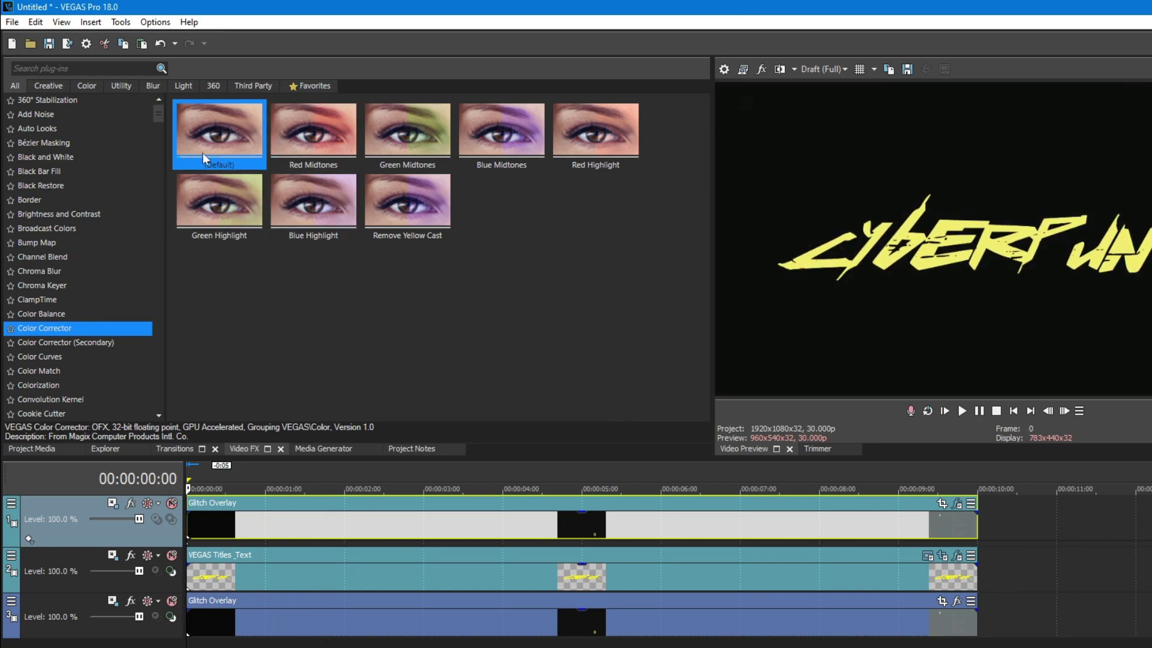
drag(203, 153, 269, 310)
drag(269, 310, 310, 529)
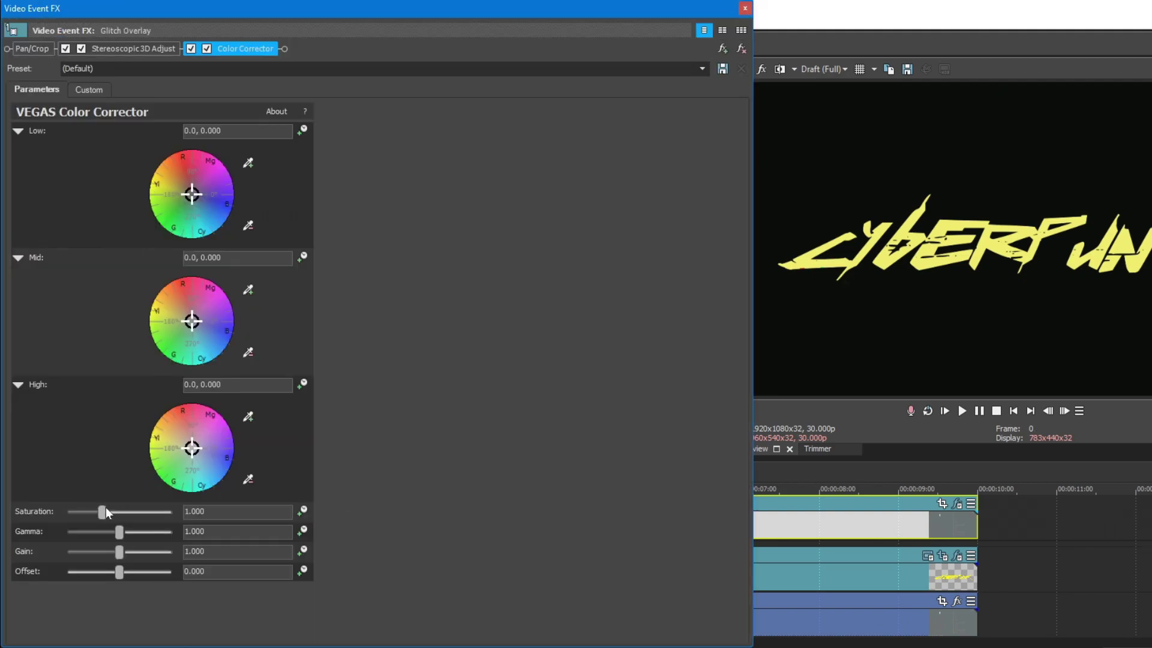
drag(105, 509, 144, 513)
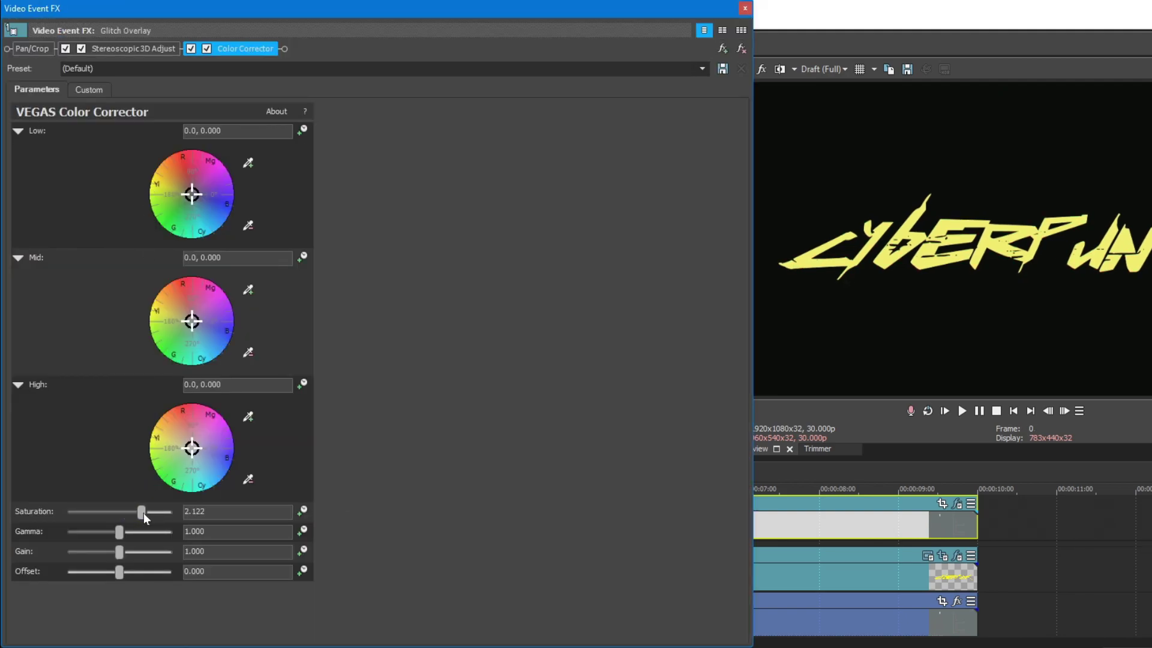
click(745, 8)
key(space)
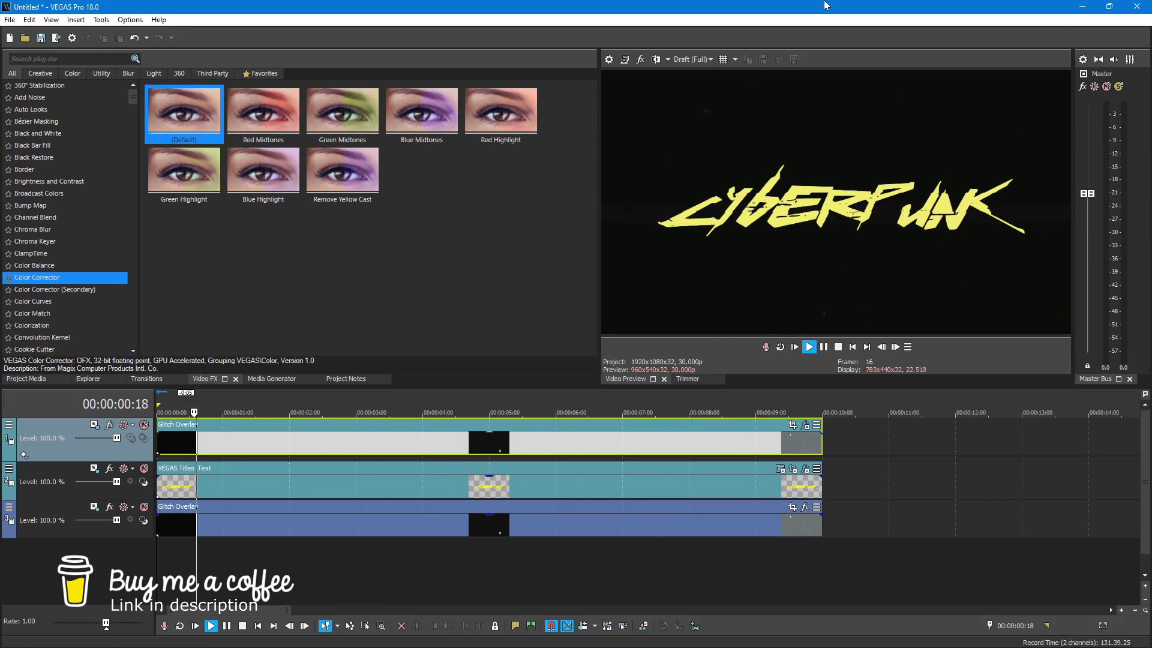